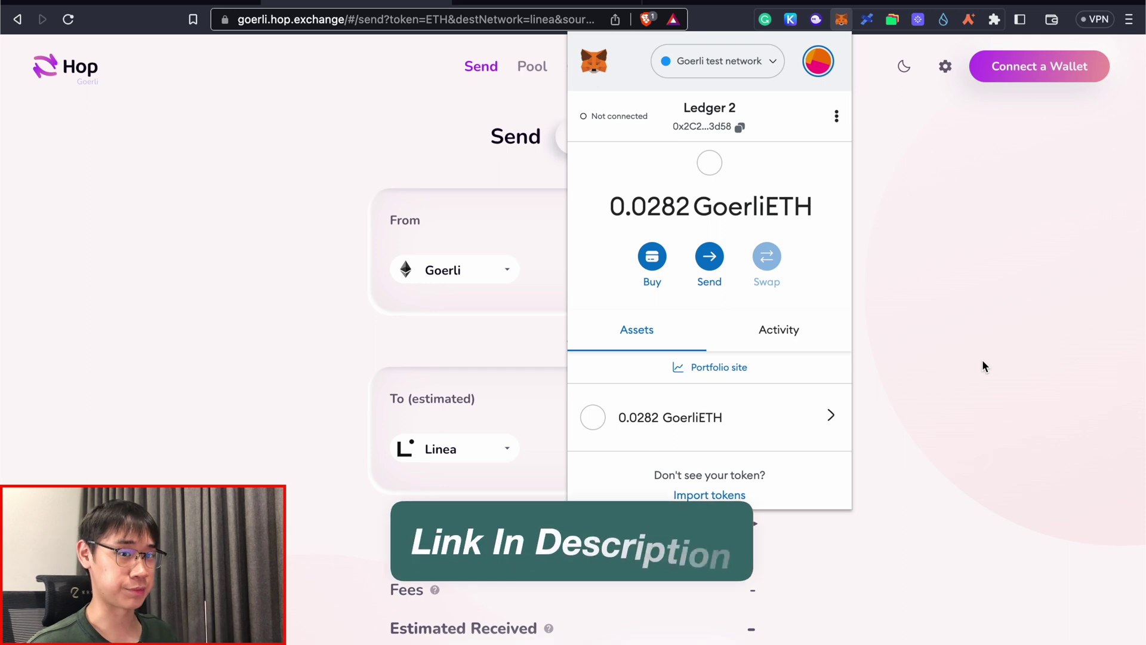
# Step: Connect the MetaMask wallet to Hop and enter 0.015 ETH as the amount to send from Goerli to Linea
pyautogui.click(982, 361)
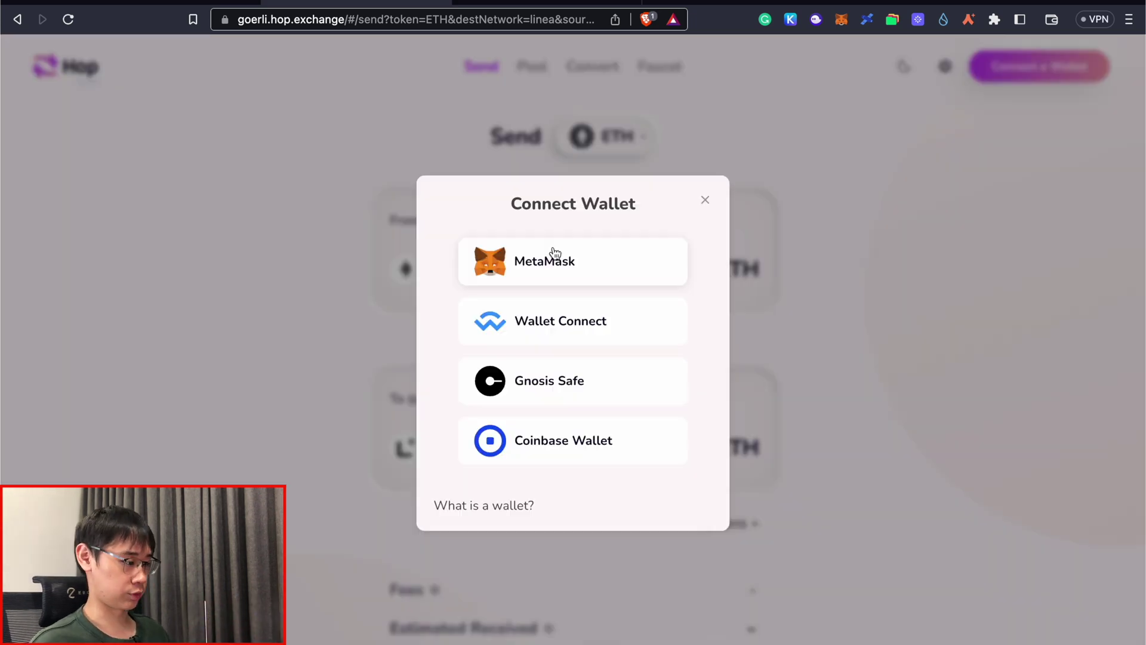
pyautogui.click(555, 254)
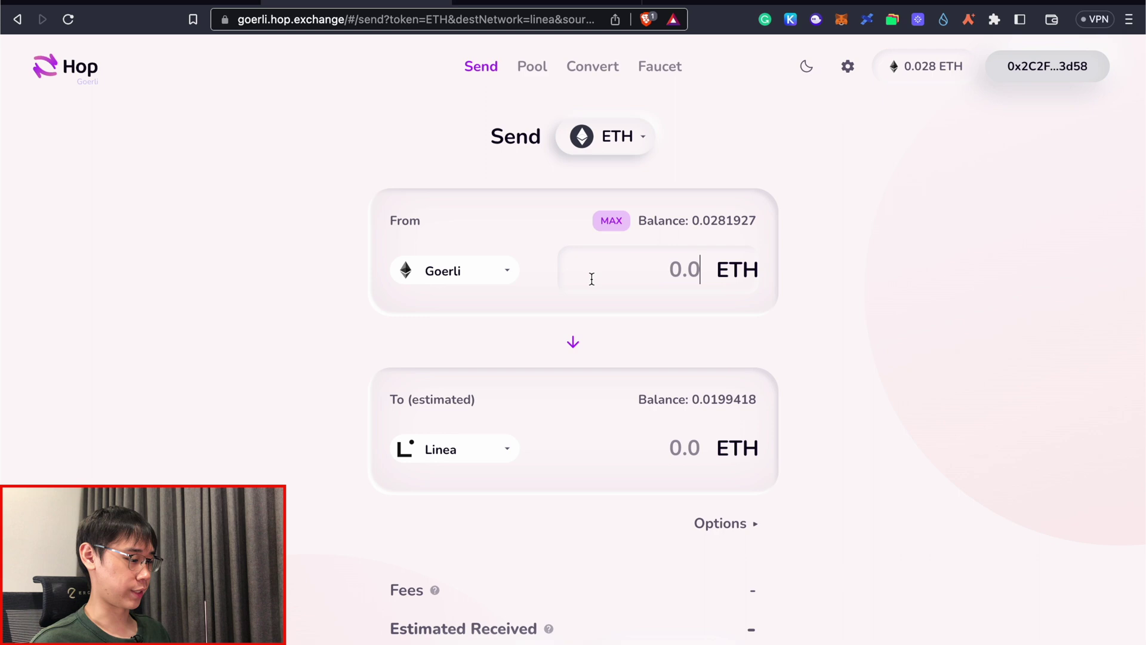
pyautogui.write('0.0')
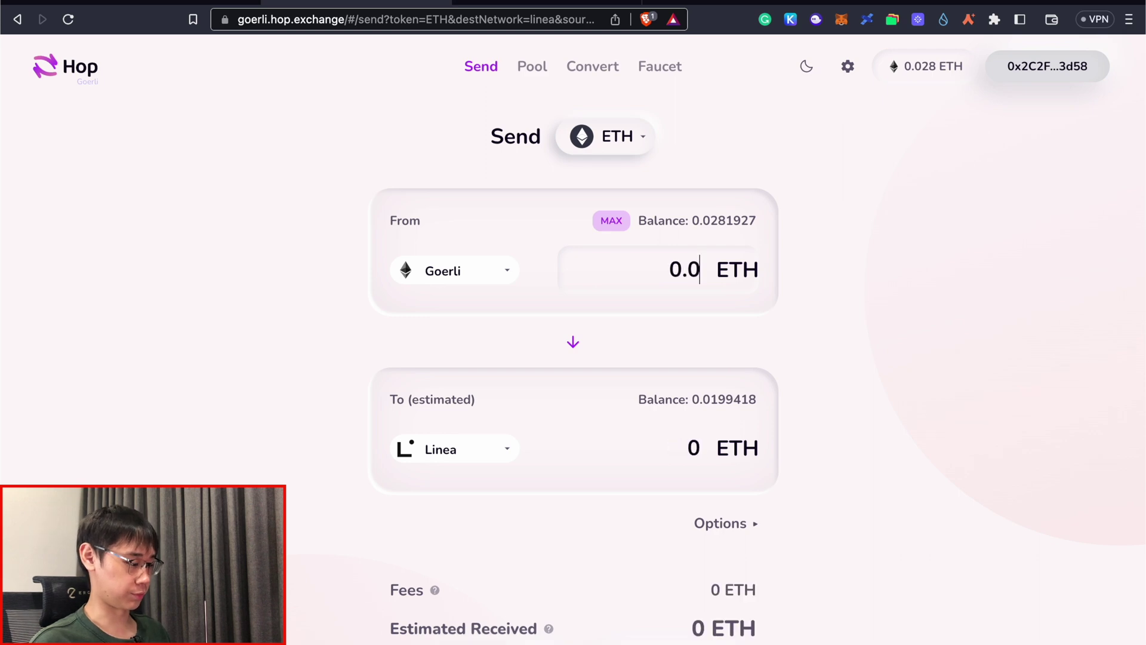
pyautogui.write('015')
pyautogui.scroll(-1, 794, 374)
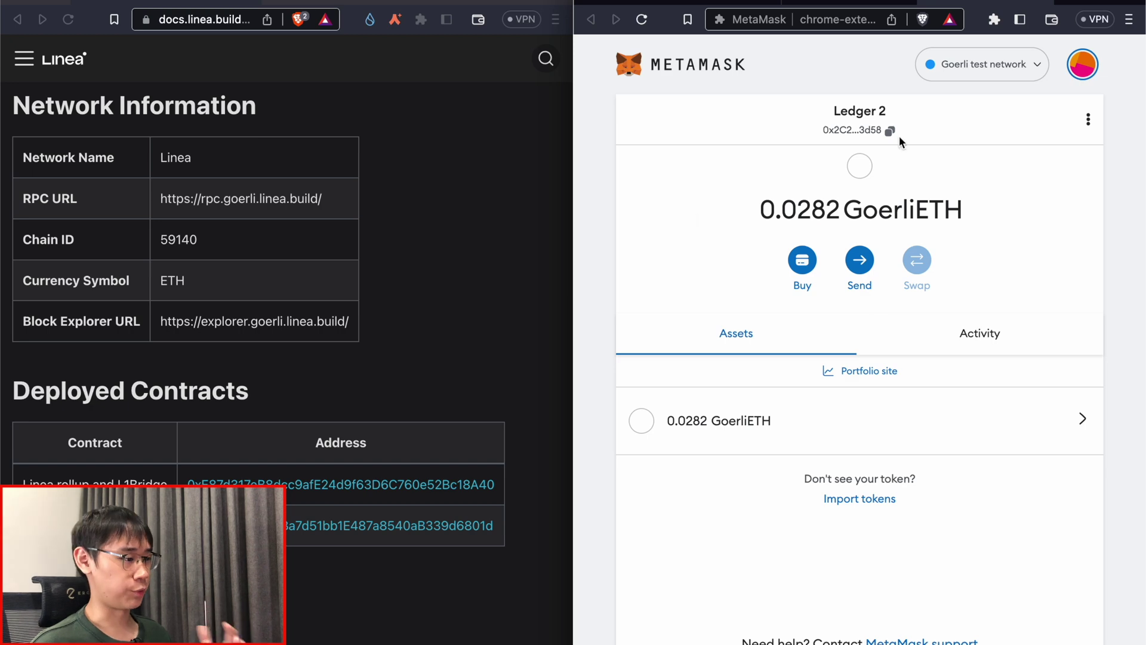
pyautogui.click(1000, 70)
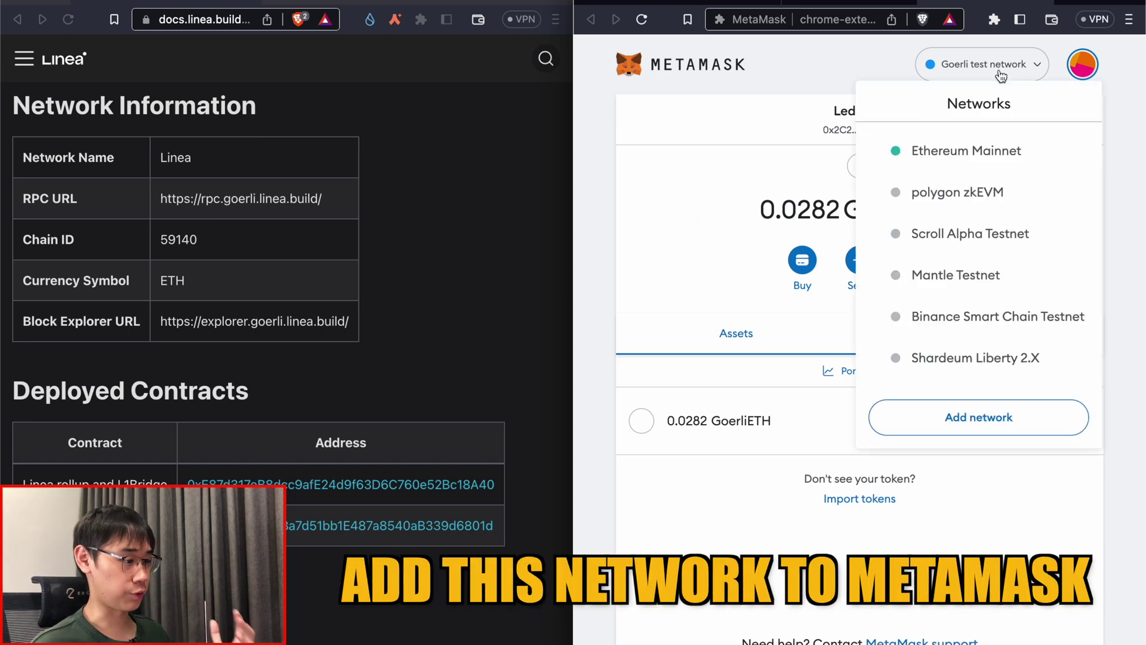
pyautogui.click(987, 420)
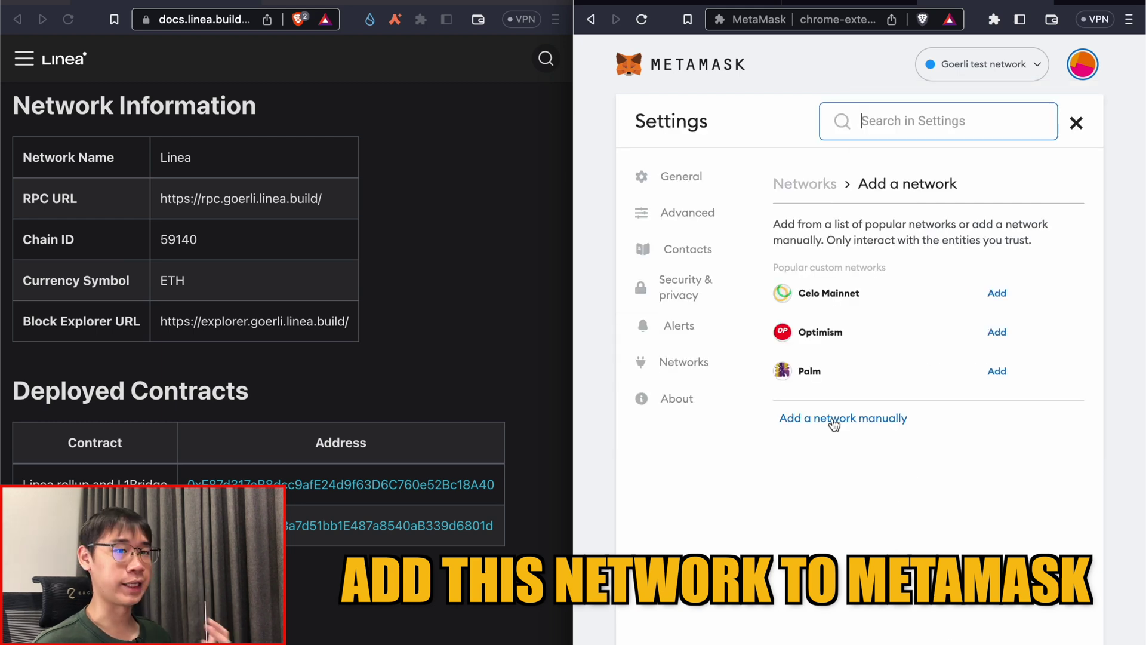
pyautogui.click(834, 420)
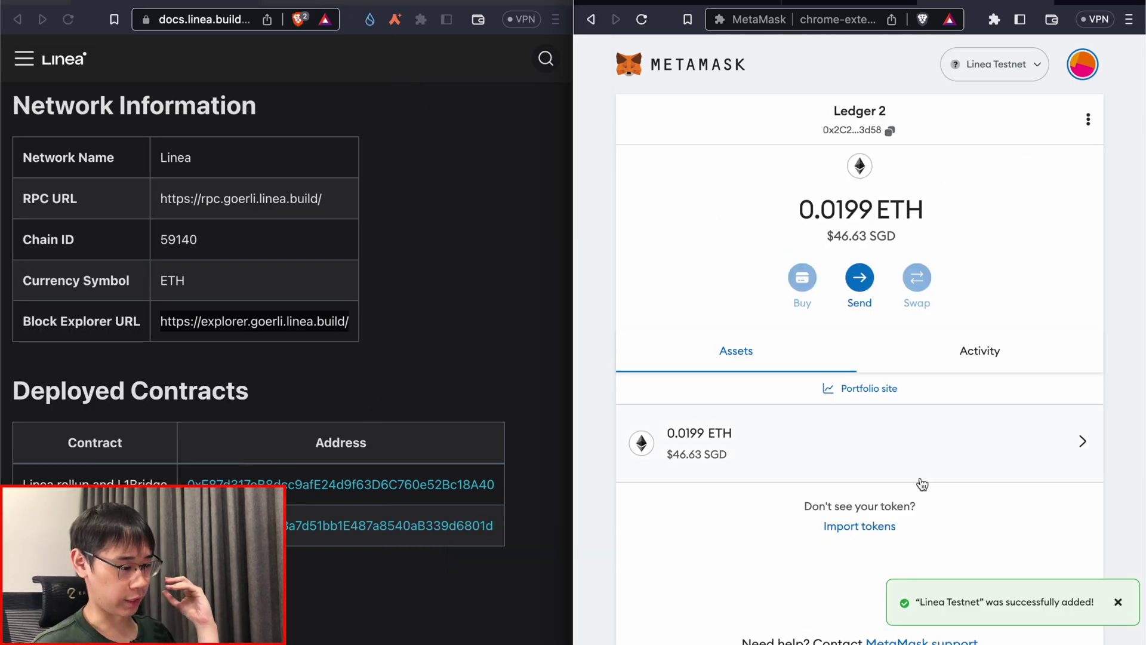
pyautogui.click(1118, 603)
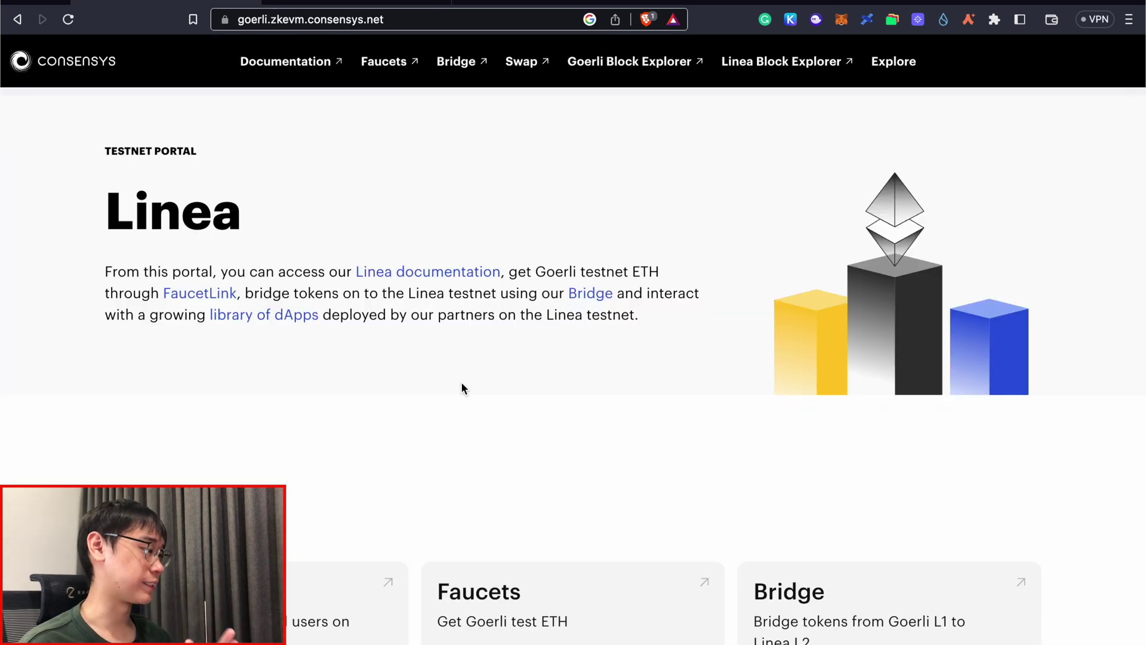
# Step: Open the Explore page of ecosystem partner test apps from the Linea testnet portal
pyautogui.scroll(-10, 463, 388)
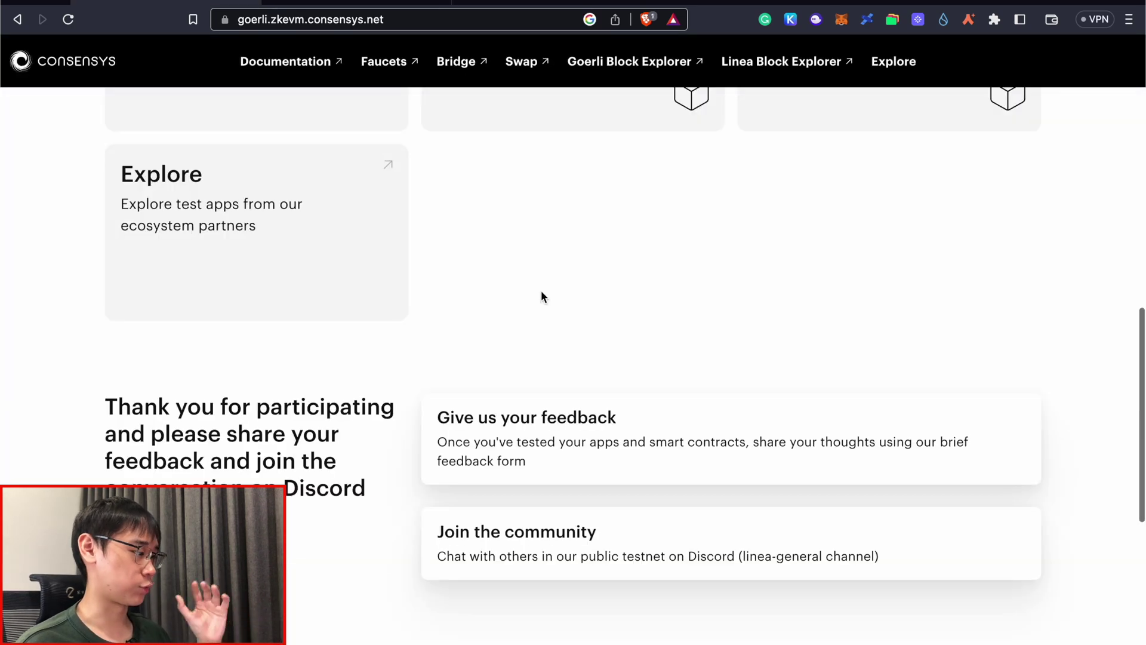
pyautogui.click(302, 258)
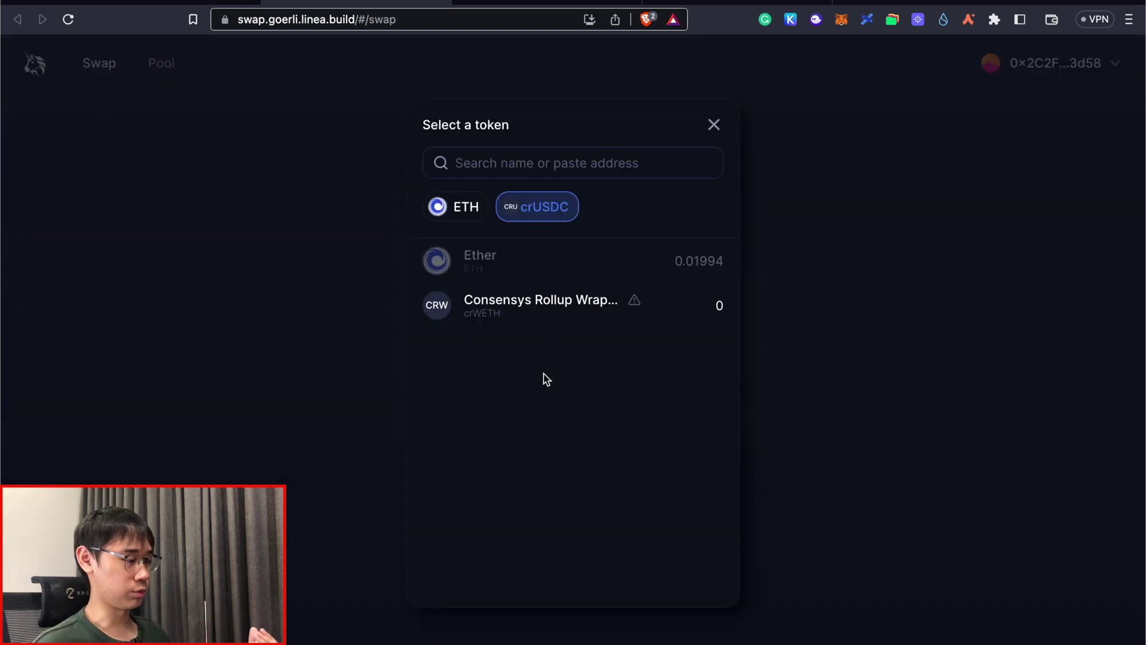
# Step: Choose crWETH as the token to receive on the Linea swap site and wrap 0.003 ETH into it
pyautogui.click(513, 312)
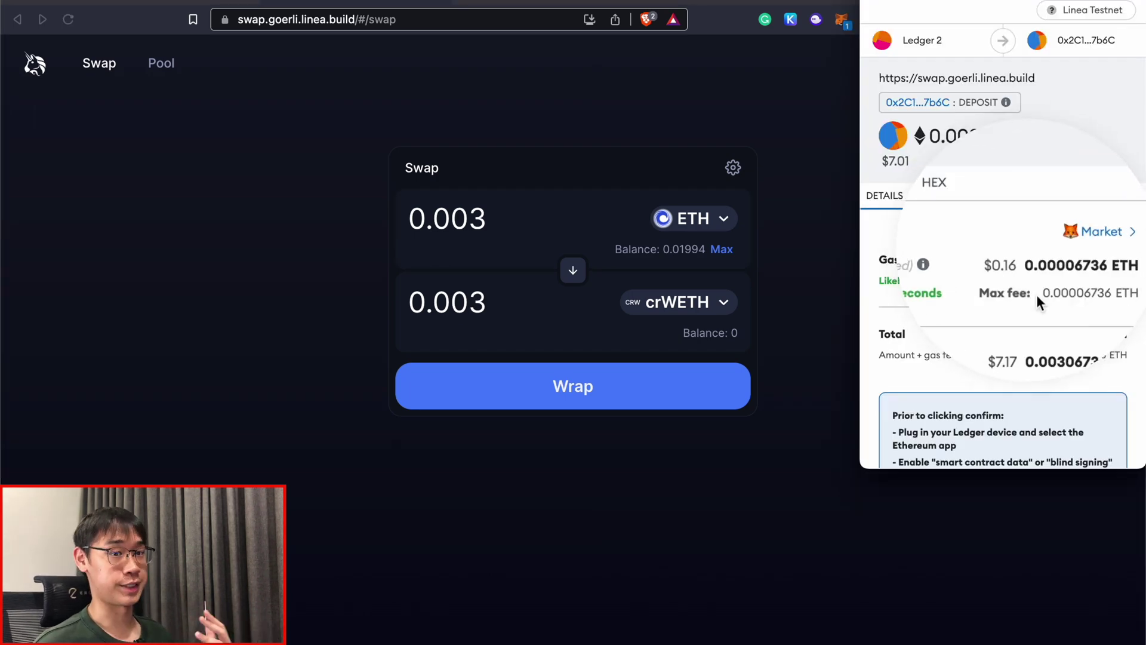
pyautogui.scroll(-1, 1037, 298)
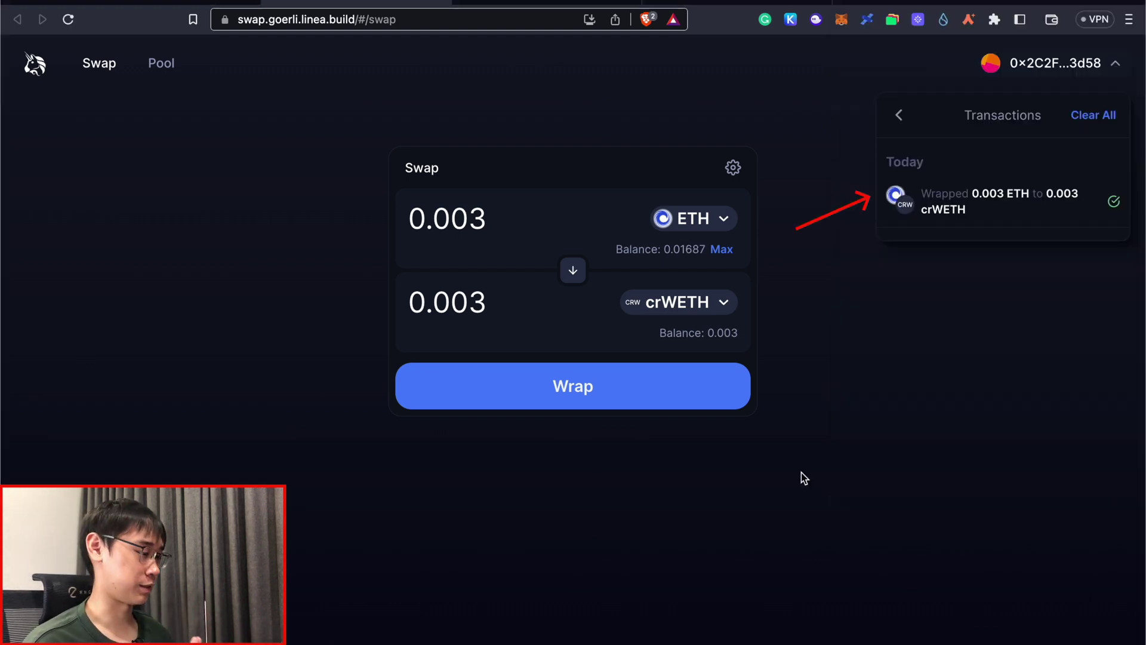
pyautogui.click(802, 471)
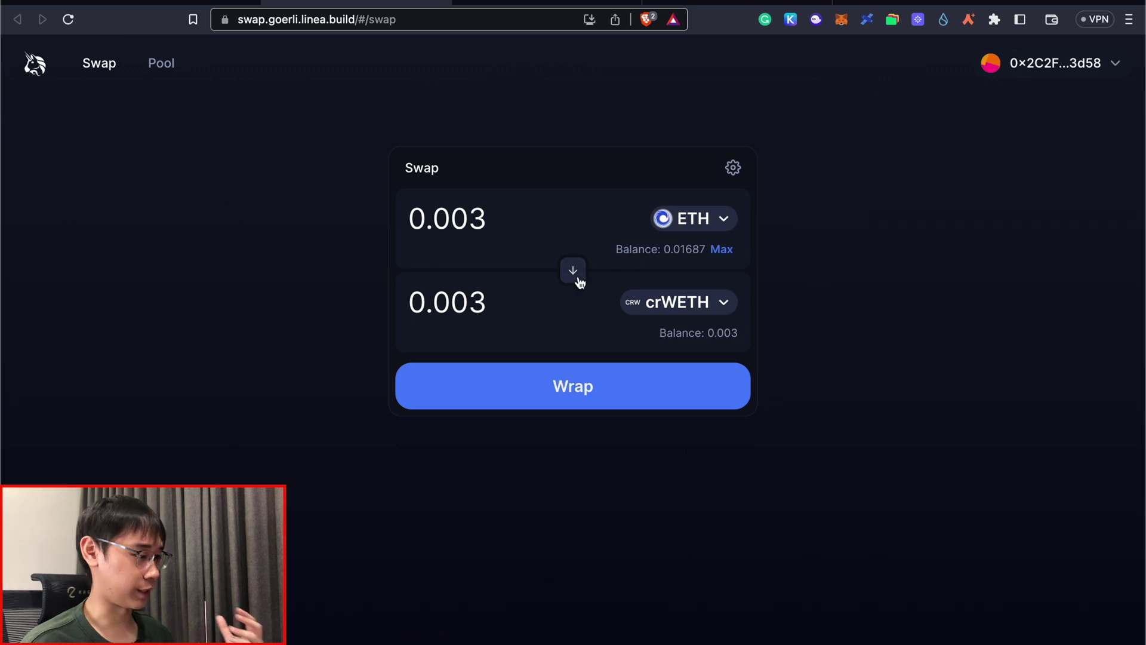
# Step: Unwrap 0.003 crWETH back into ETH and return the swap direction to ETH for crWETH
pyautogui.click(573, 271)
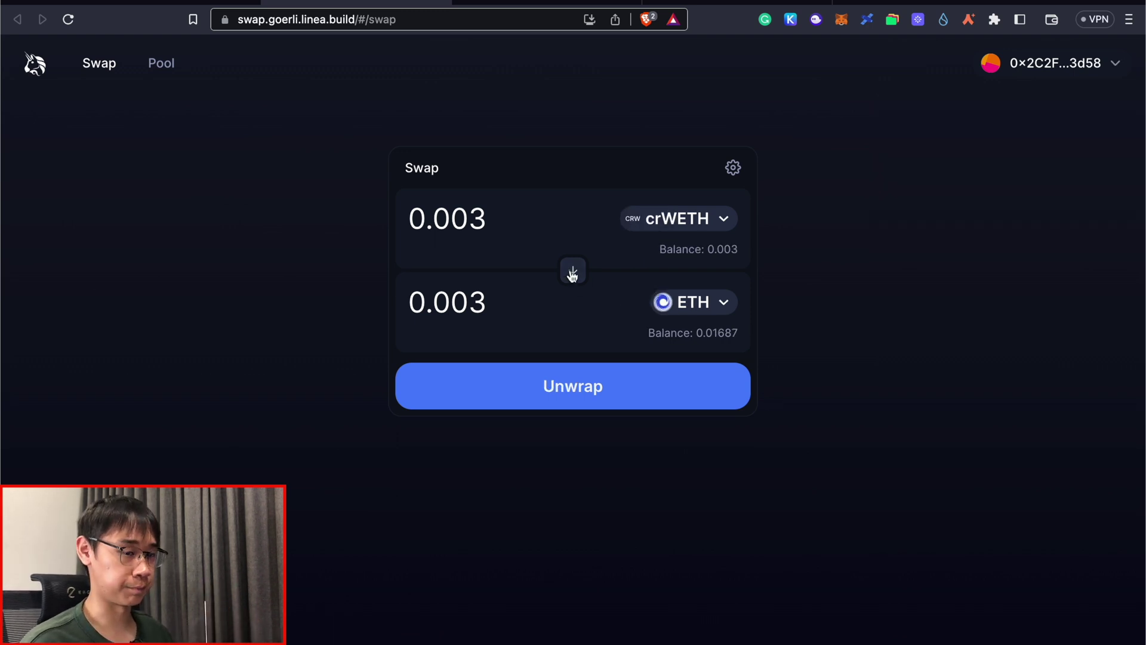
pyautogui.click(573, 272)
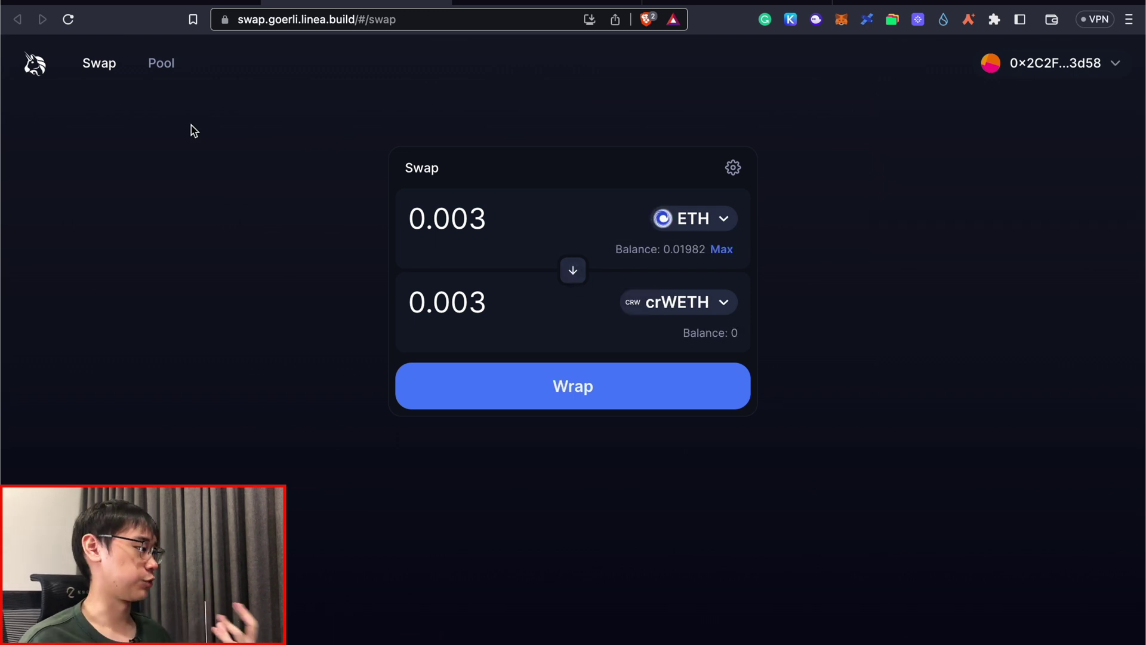
# Step: View the tokens available for an ETH pair in the pool's add-liquidity form and close the token list
pyautogui.click(161, 65)
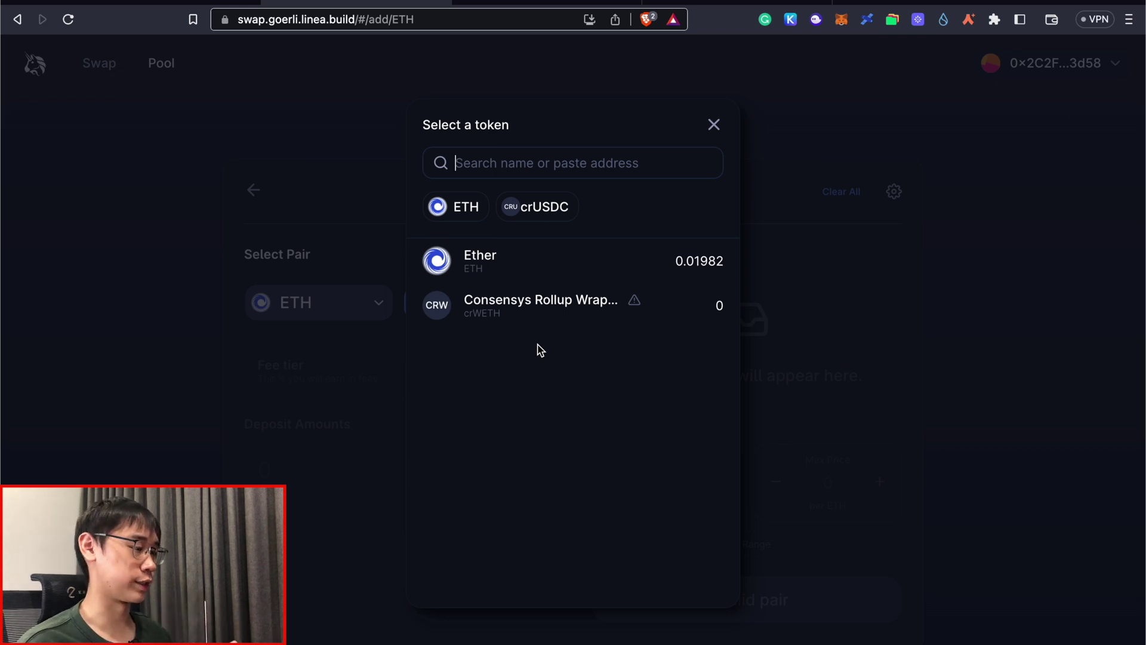
pyautogui.press('Escape')
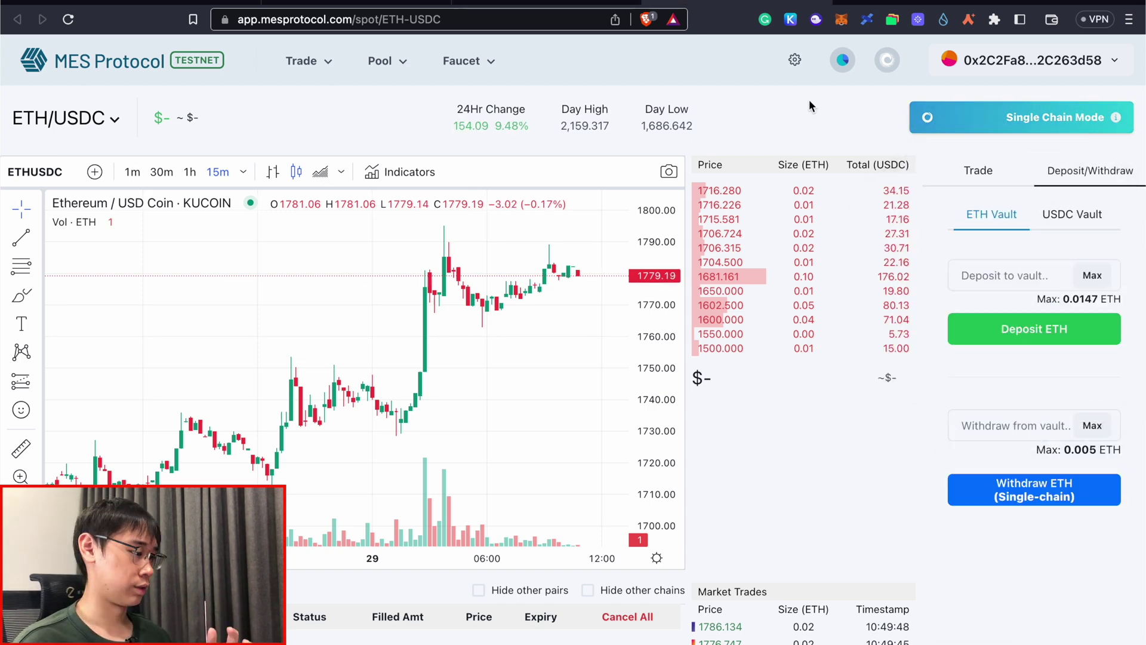
# Step: Switch to MES Protocol and select the ETHUSDC market for trading
pyautogui.click(60, 126)
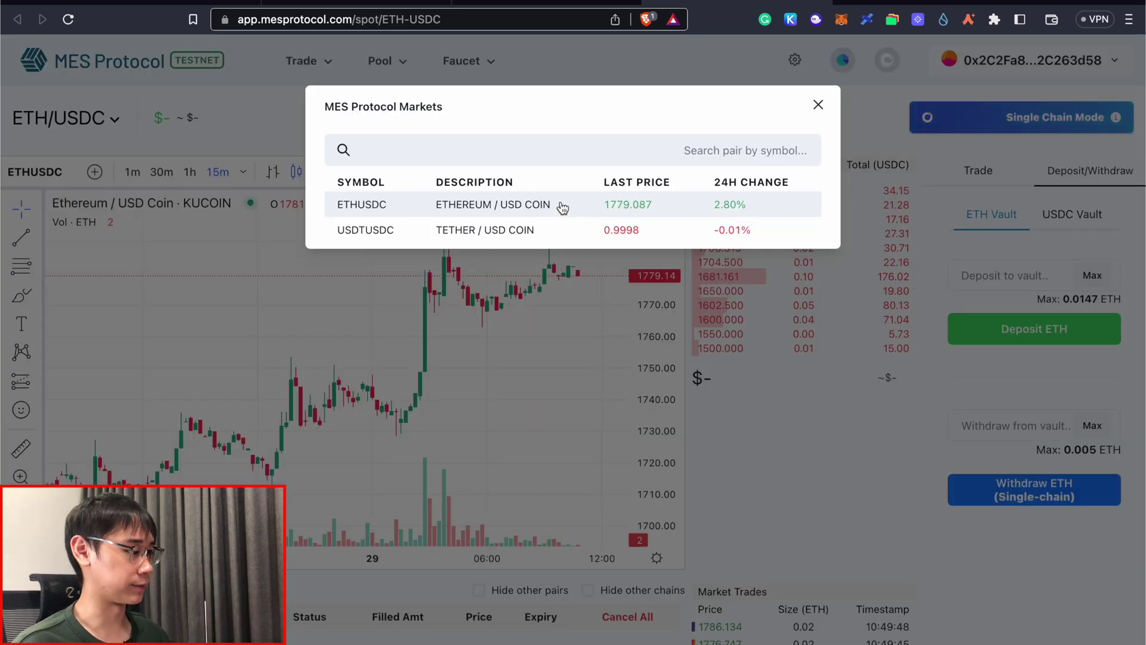
pyautogui.click(562, 207)
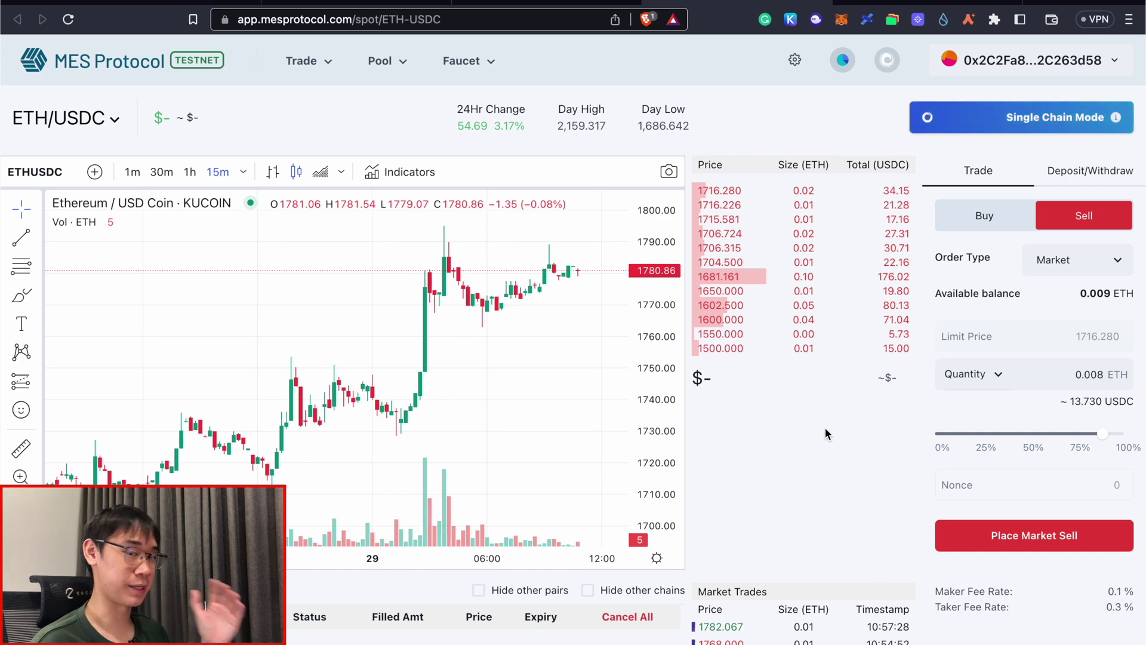
# Step: Request testnet USDC from the MES Protocol USDC faucet, receiving it on the ConsenSys zkEVM chain
pyautogui.click(484, 65)
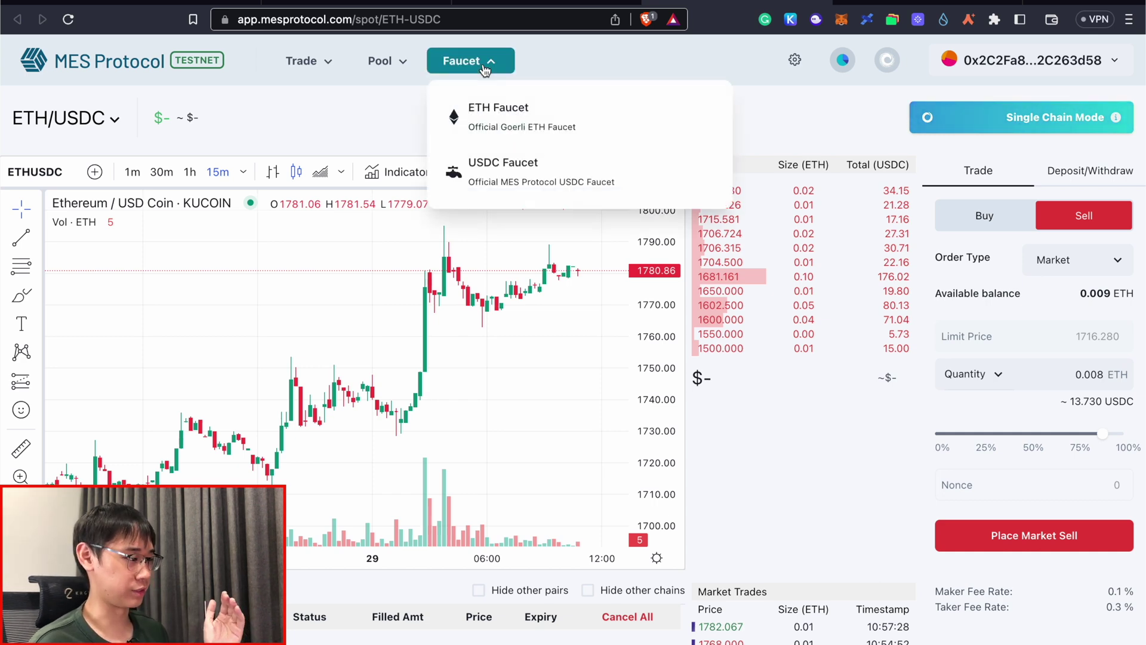
pyautogui.click(499, 170)
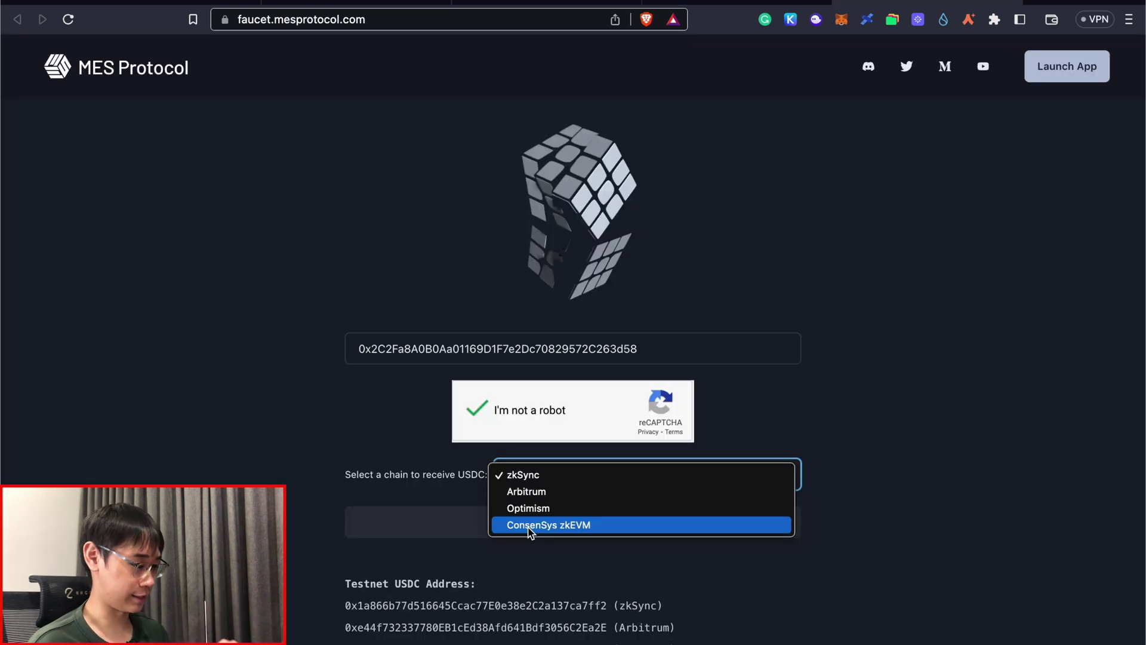
pyautogui.click(531, 528)
pyautogui.click(571, 526)
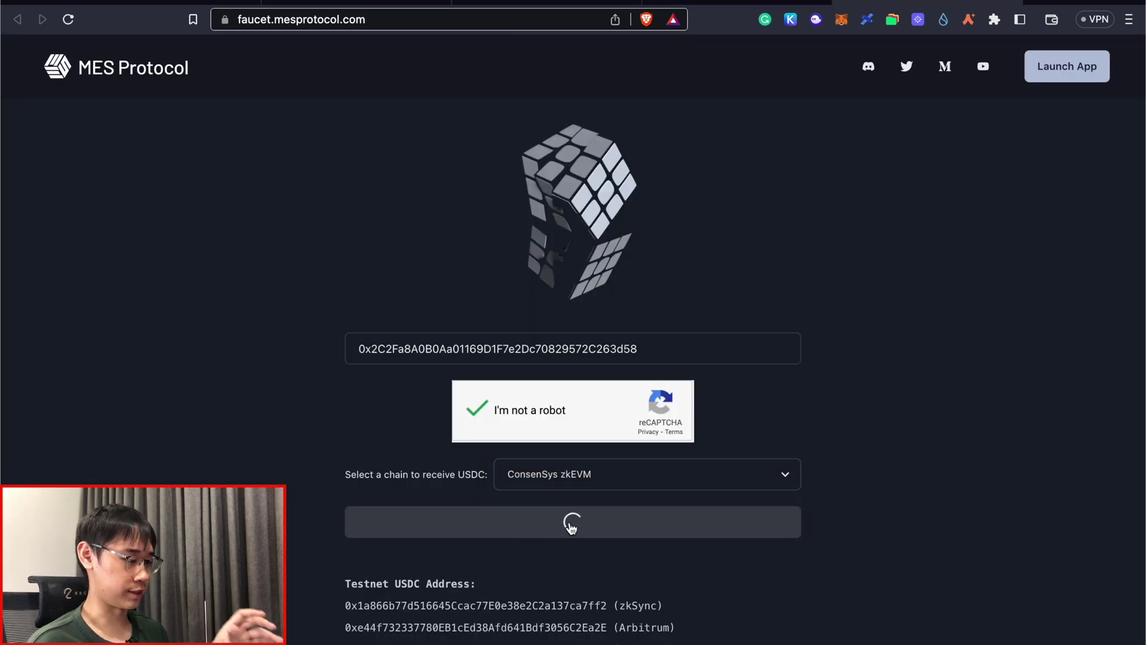
# Step: Open ghostNFT from the Linea Explore page and disperse 0.001 crETH of collateral to the Groove collection
pyautogui.scroll(-6, 714, 353)
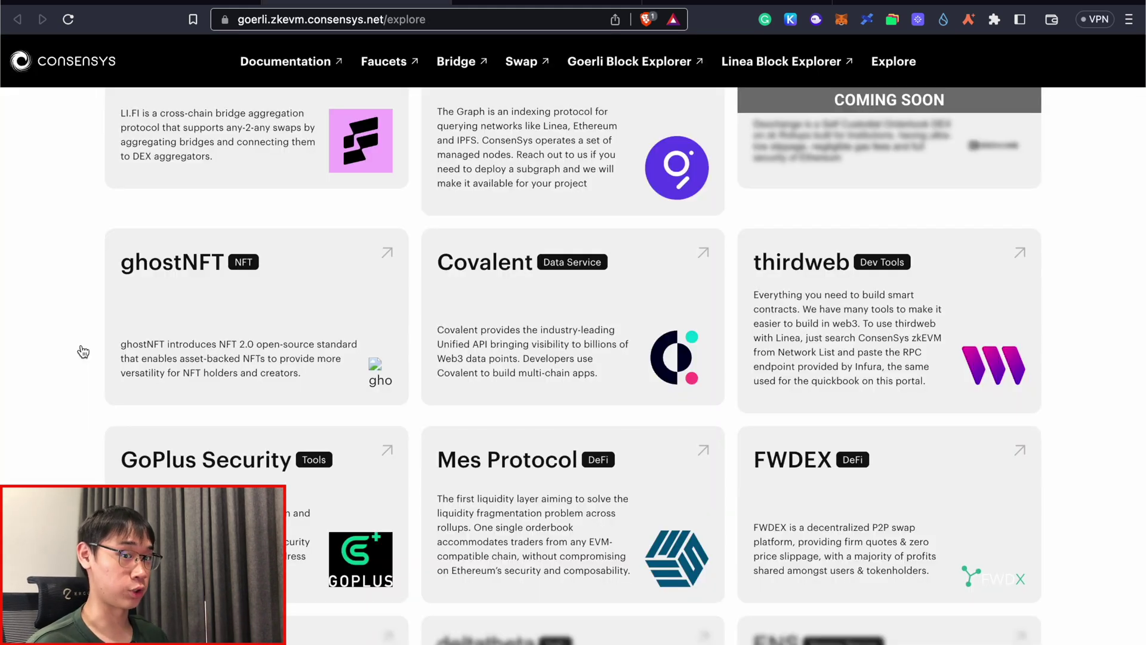
pyautogui.click(232, 322)
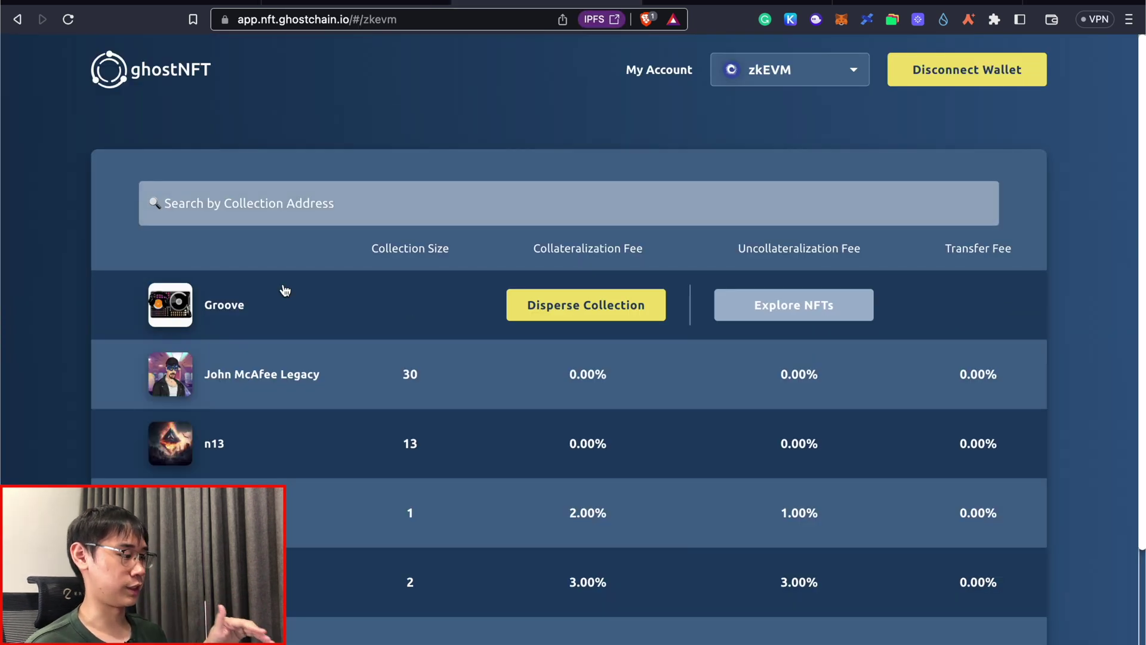
pyautogui.scroll(-3, 285, 291)
pyautogui.click(587, 292)
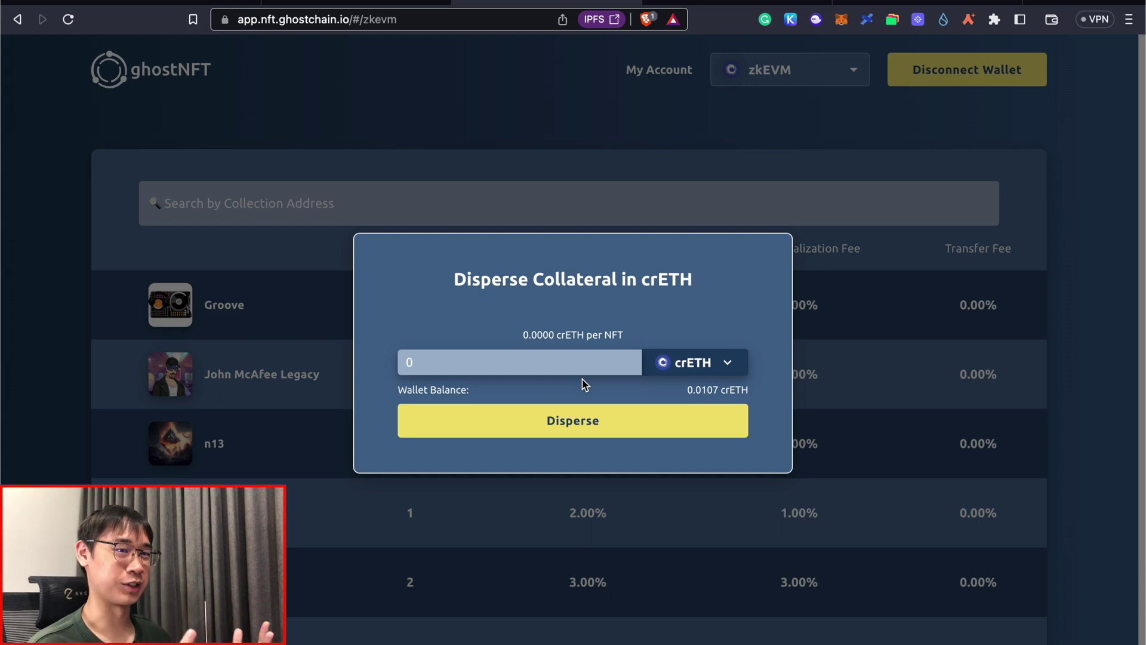
pyautogui.write('0.001')
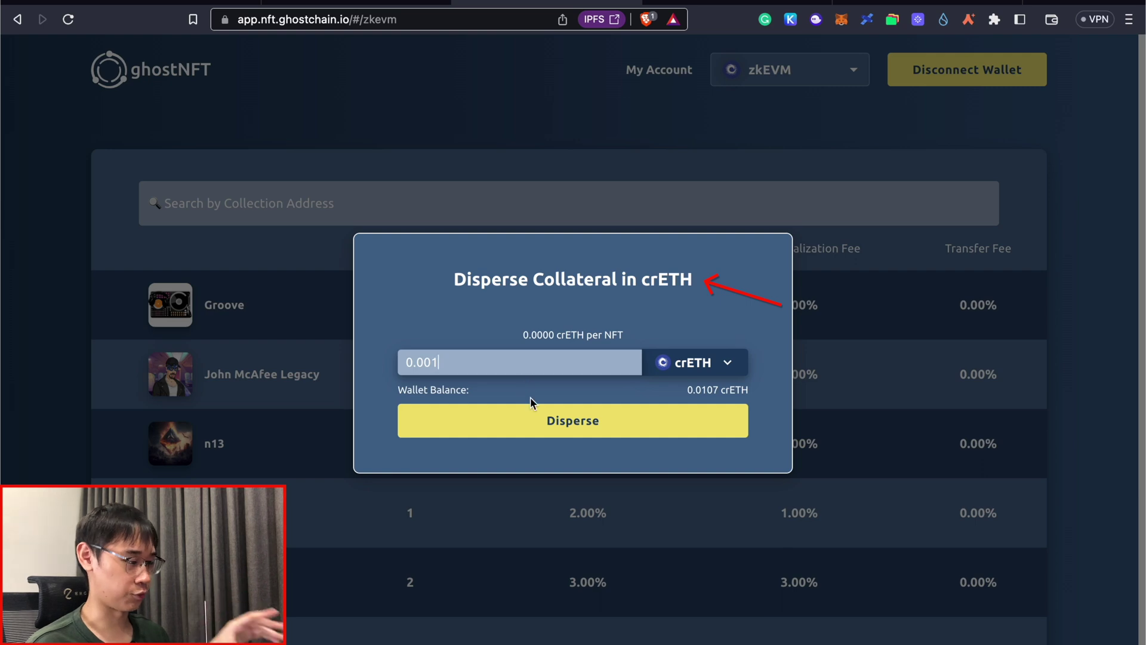
pyautogui.click(538, 421)
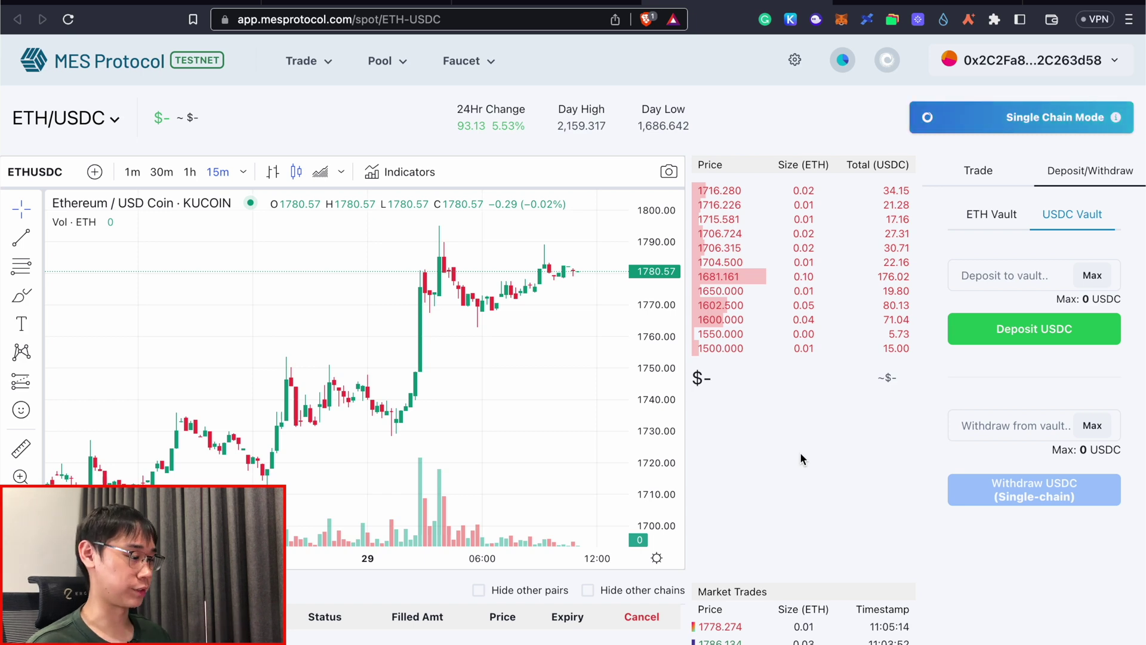
# Step: Switch to FWDX and mint 20 BTC from its faucet on the Consensys zkEVM network
pyautogui.hotkey('ctrl', 'Tab')
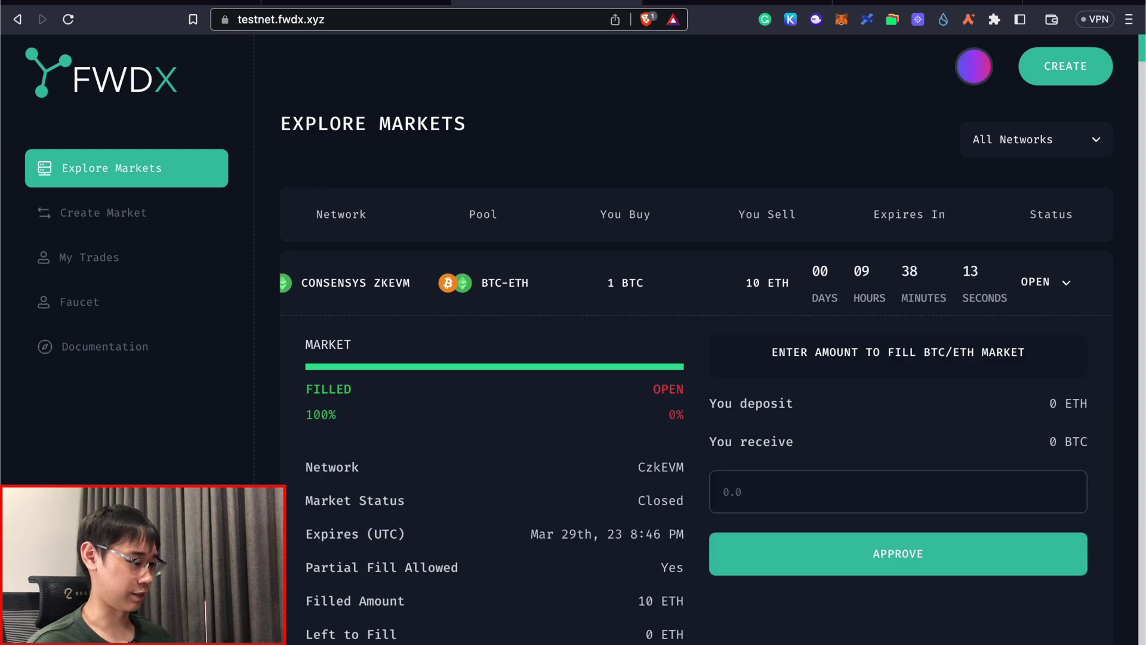
pyautogui.write('1')
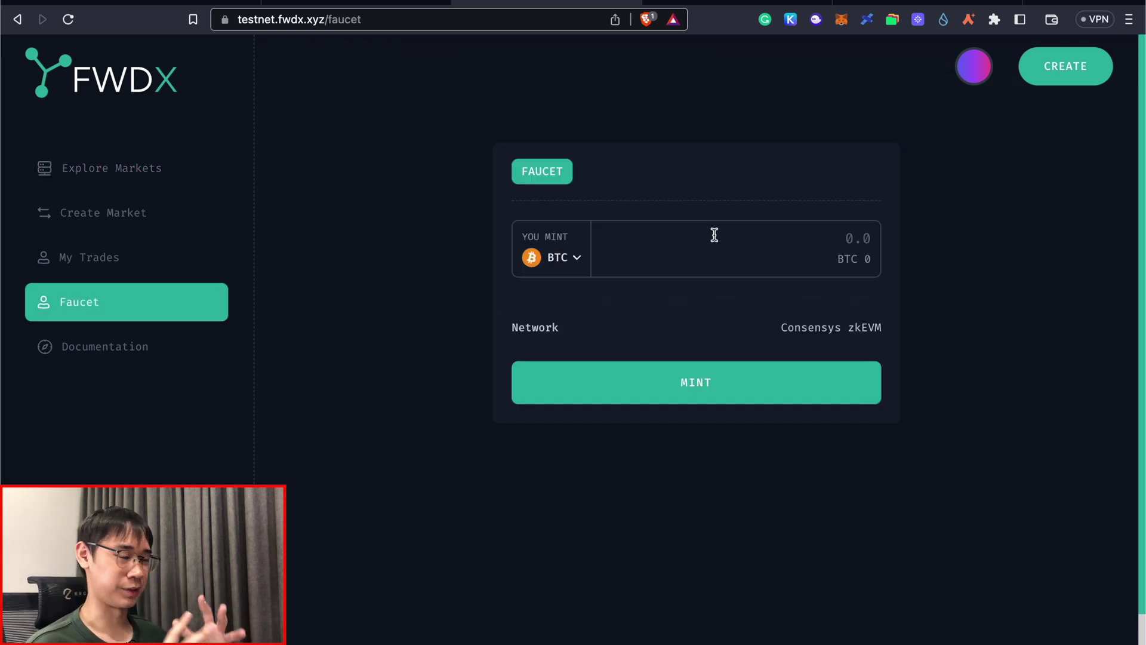
pyautogui.write('20')
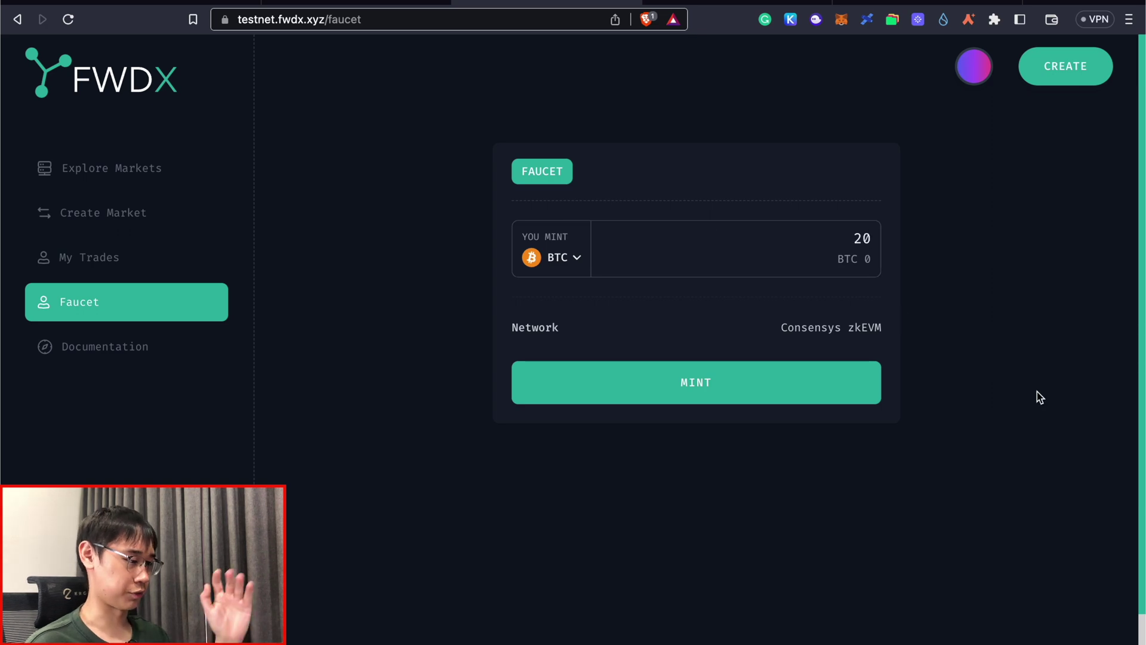
pyautogui.click(776, 386)
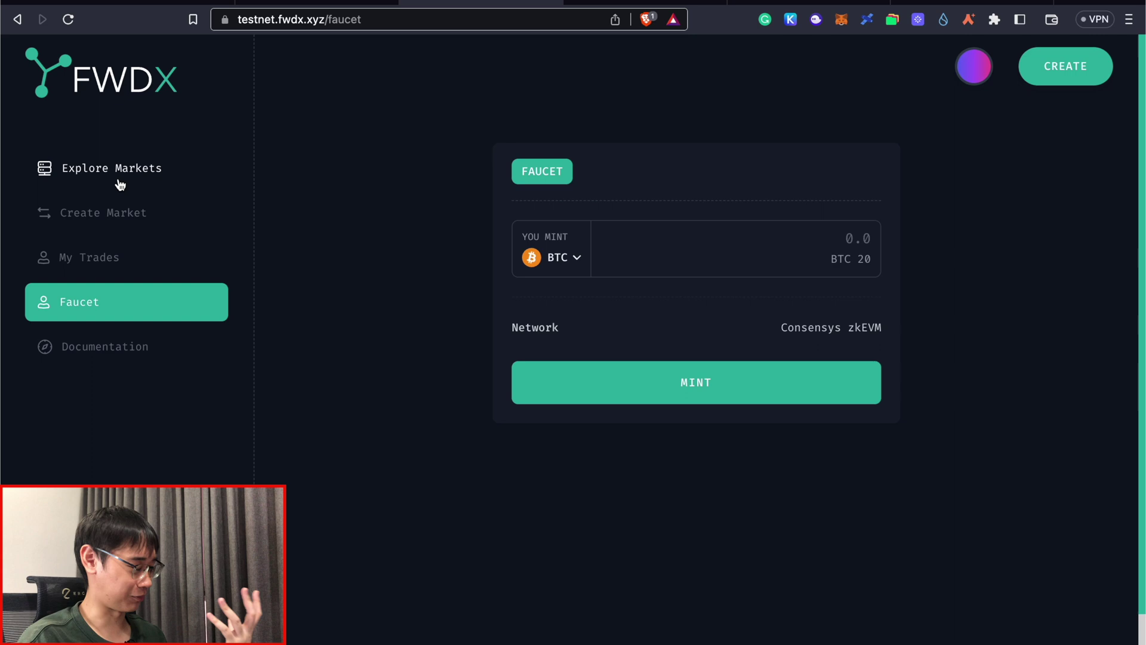
# Step: Set up an FWDX market selling 1 BTC for 15.36 ETH, valid until 30/03/2023, 11:10 UTC
pyautogui.click(119, 183)
pyautogui.scroll(-6, 914, 513)
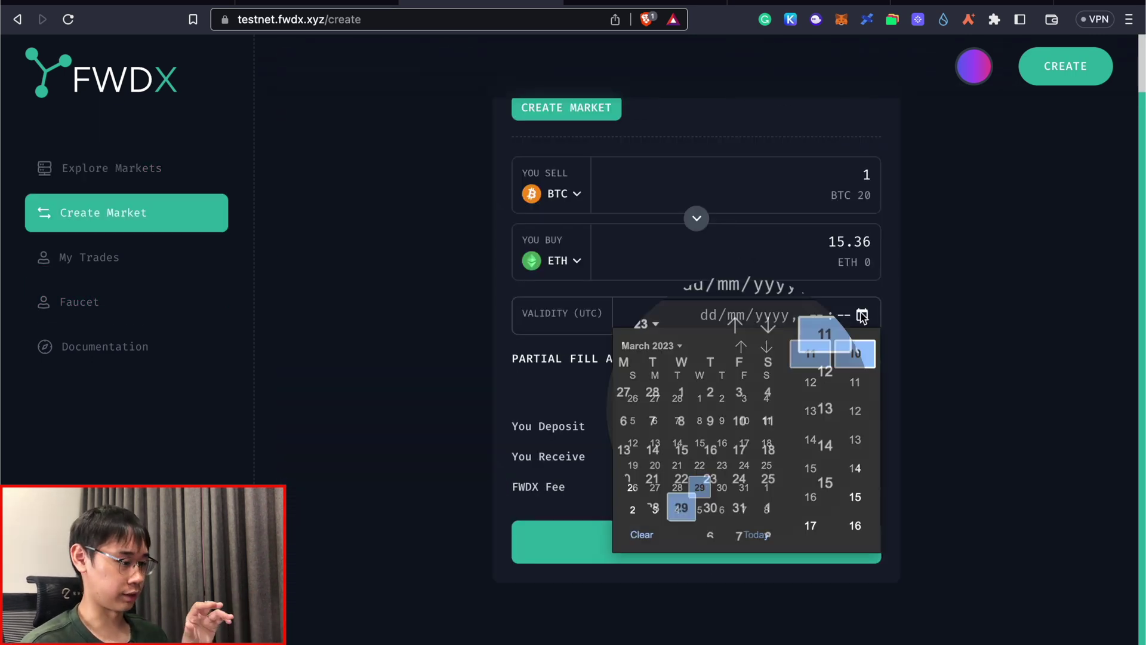
pyautogui.click(710, 513)
# Step: Approve FWDX to spend fBTC with the default spending cap, trying the maximum-balance cap of 20 first, and create the BTC/ETH market
pyautogui.click(1086, 463)
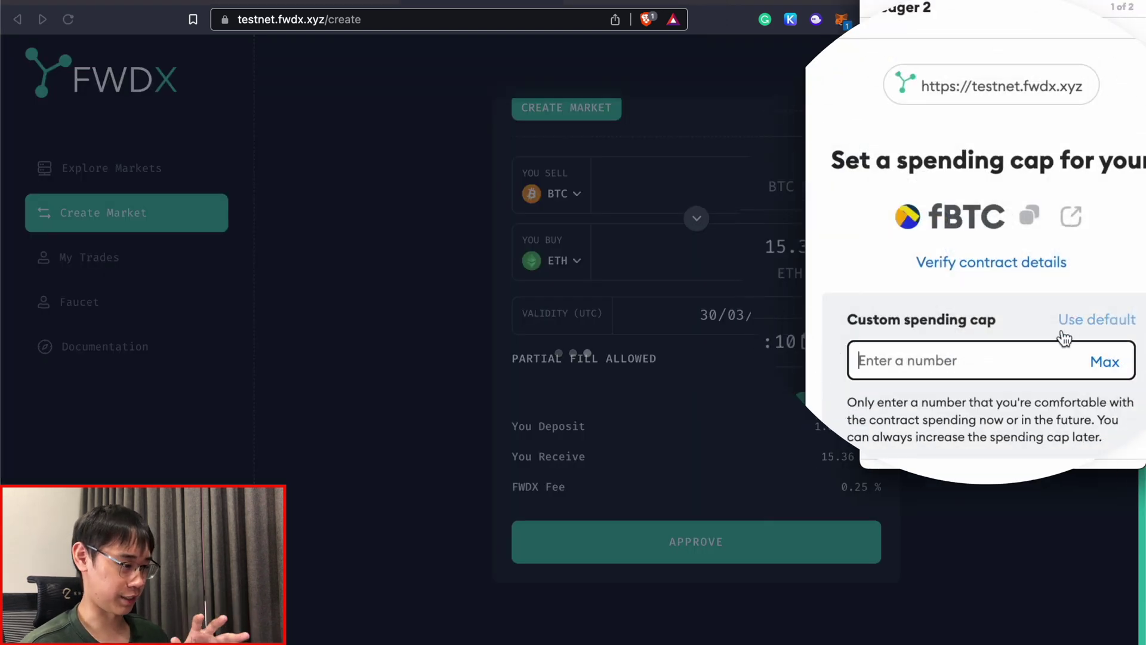
pyautogui.click(1065, 338)
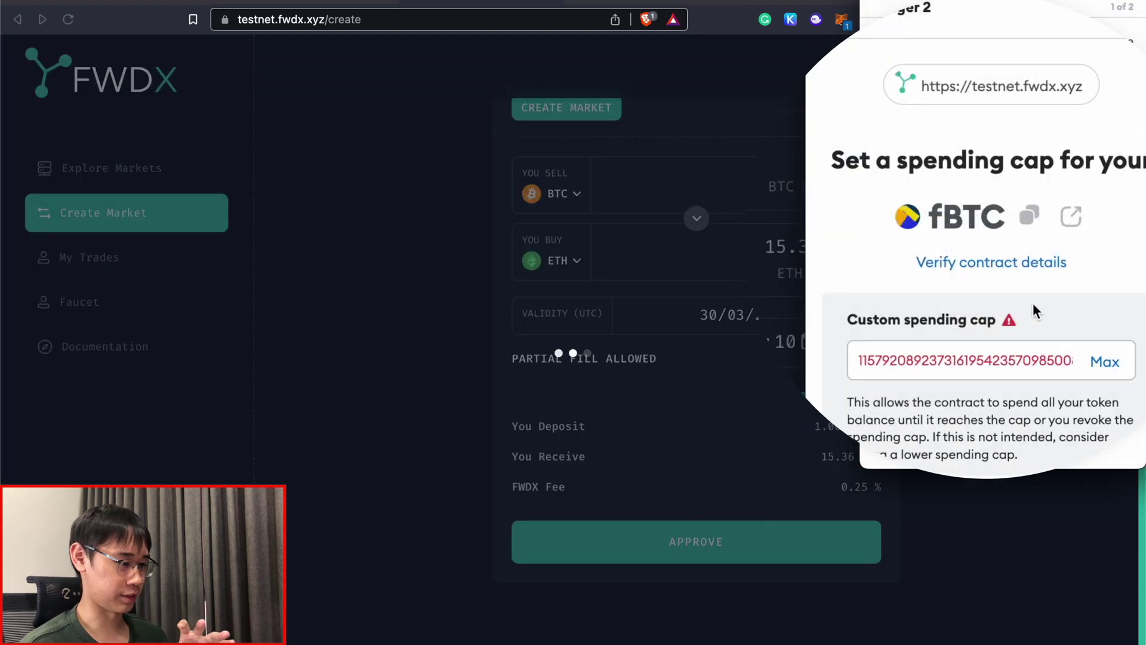
pyautogui.scroll(-2, 1032, 302)
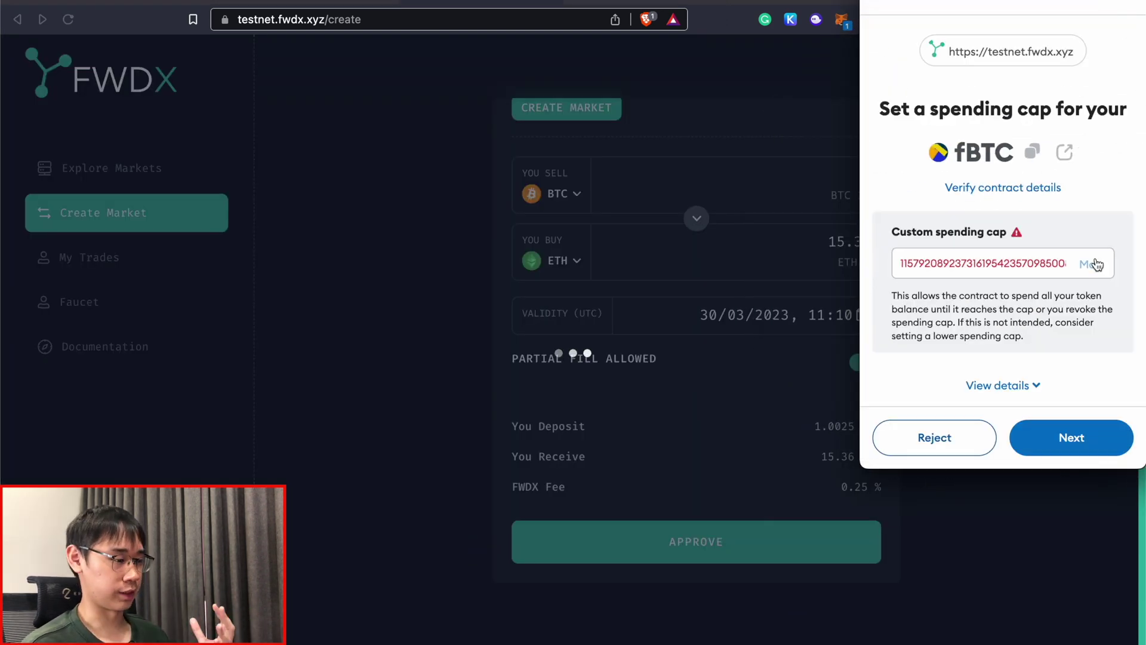
pyautogui.click(1096, 264)
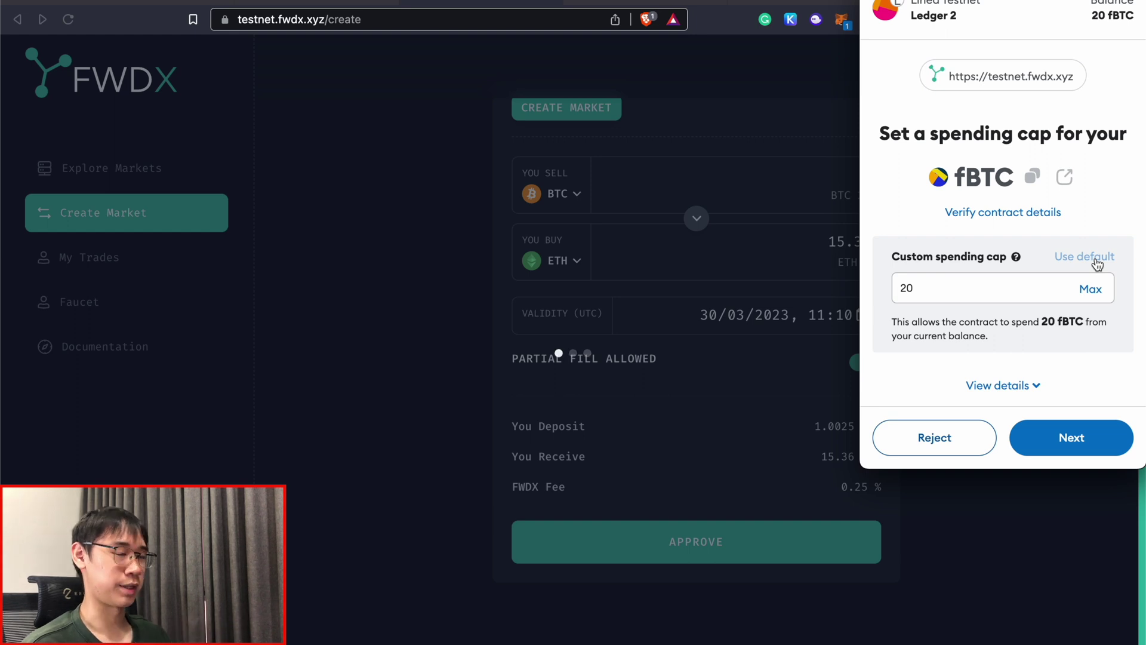
pyautogui.click(1086, 257)
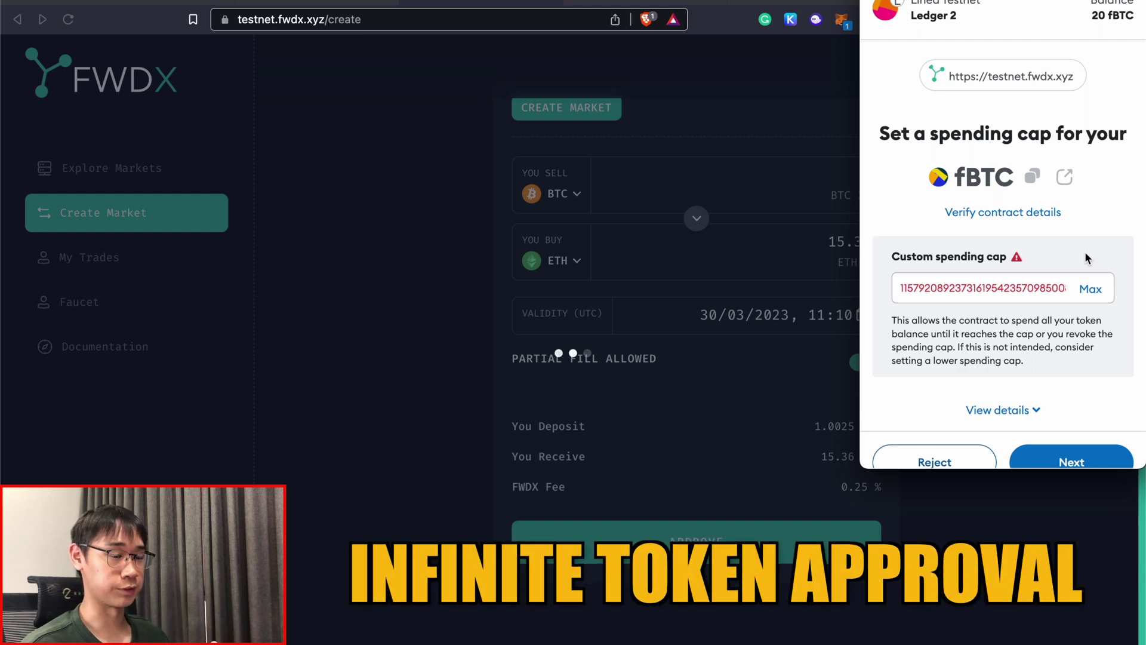
pyautogui.click(1069, 461)
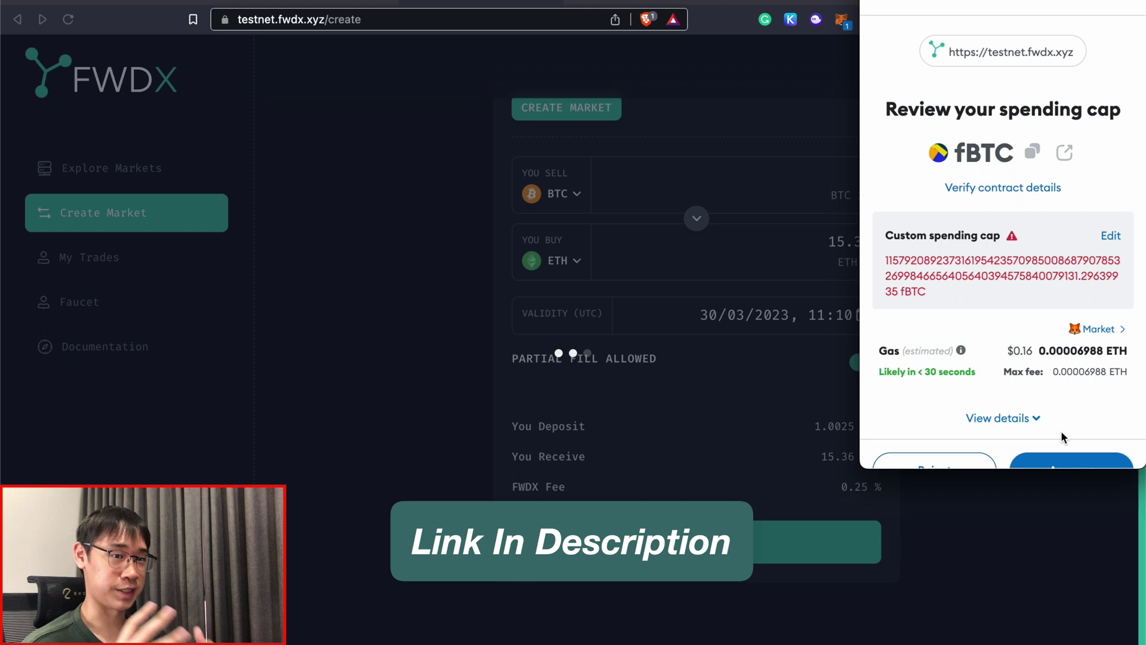
pyautogui.click(1068, 461)
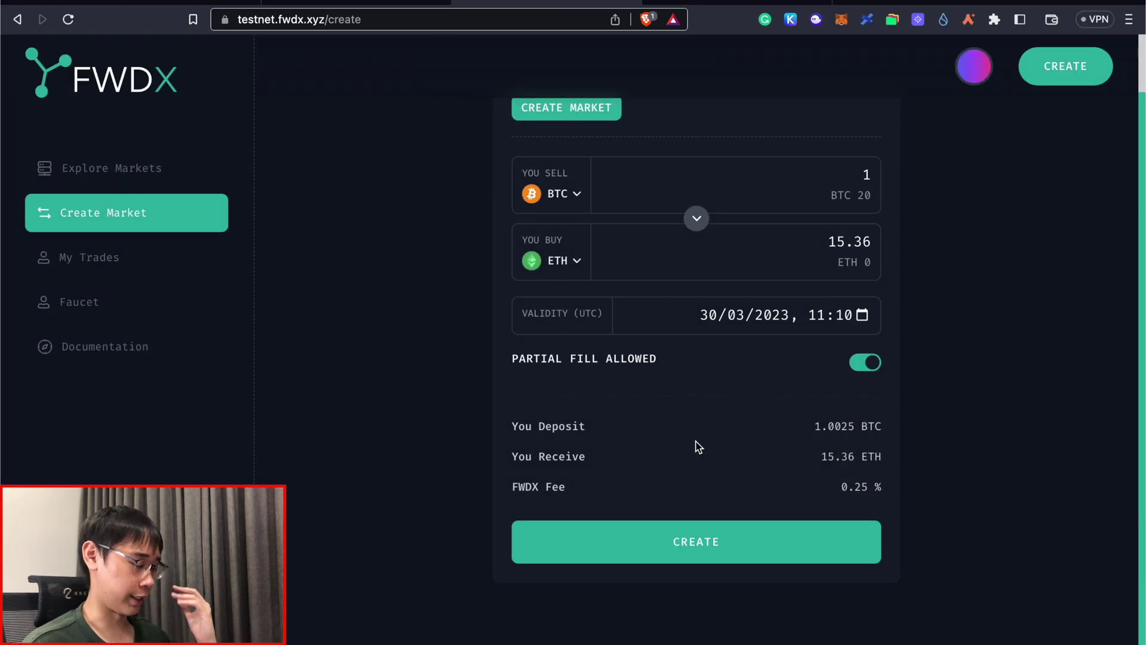
pyautogui.click(696, 543)
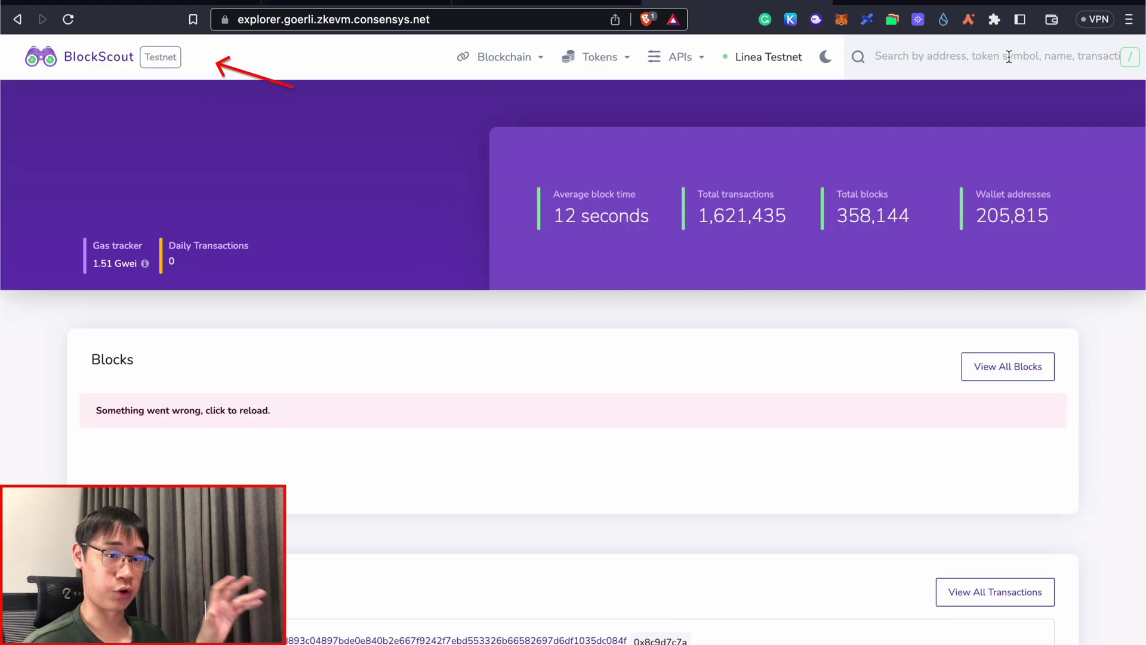
# Step: Look up the wallet address in the Linea testnet BlockScout explorer and review its transactions
pyautogui.click(1009, 57)
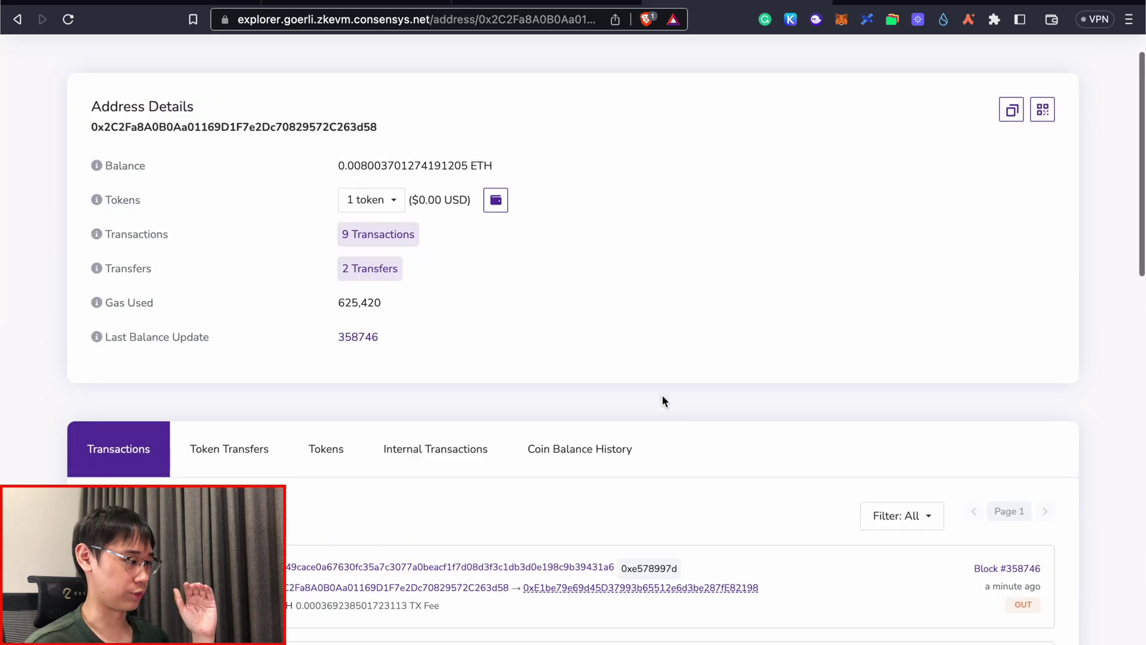
pyautogui.scroll(-10, 661, 396)
pyautogui.scroll(-2, 661, 396)
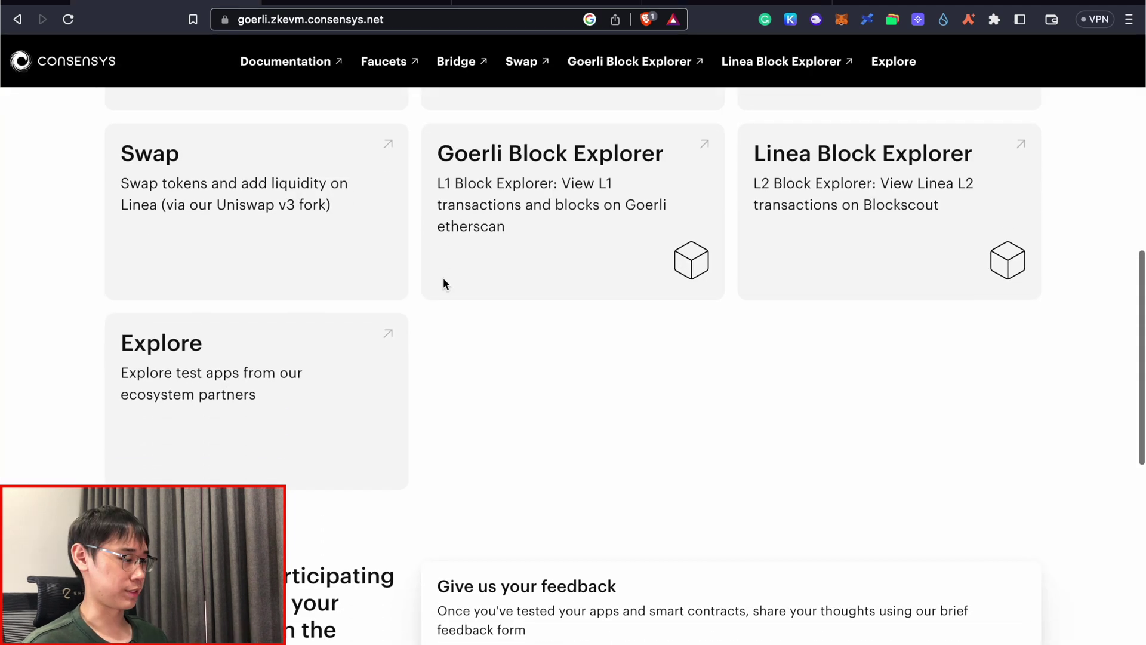
# Step: Open the feedback form from the ConsenSys Linea testnet page and read through its questions
pyautogui.scroll(-3, 443, 277)
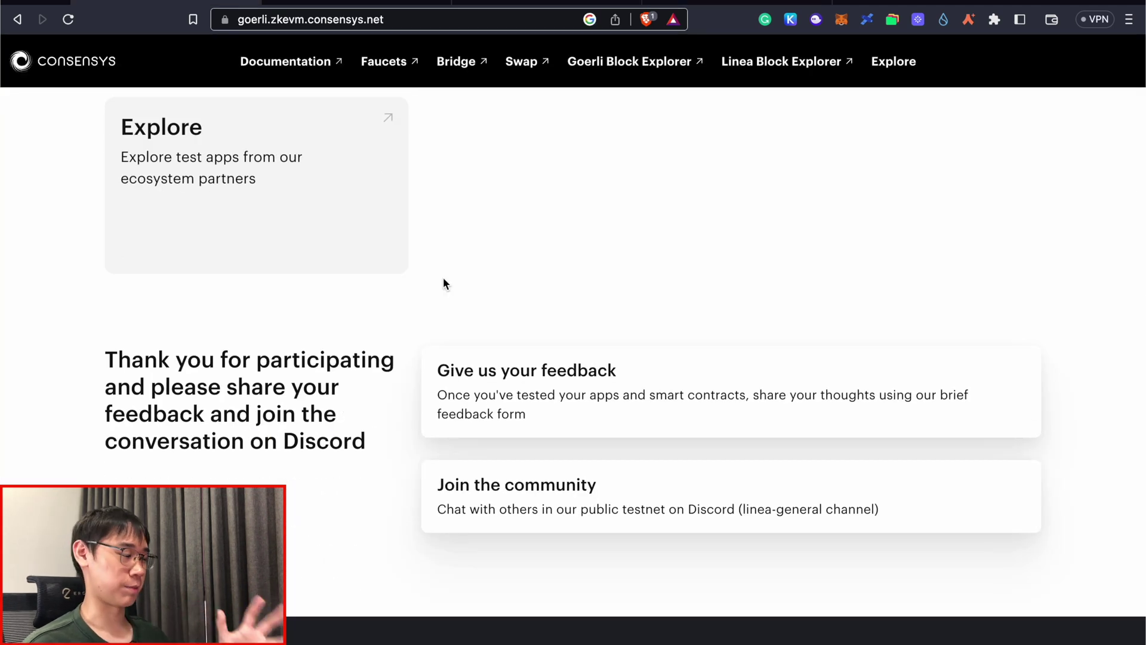
pyautogui.scroll(-3, 443, 278)
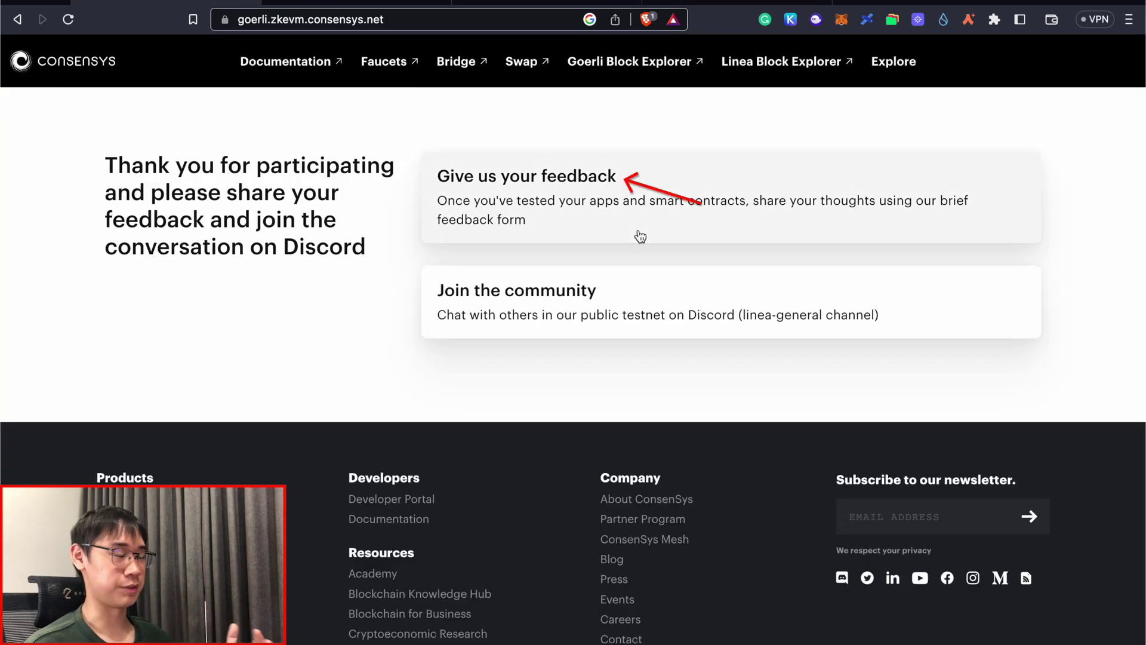
pyautogui.click(640, 237)
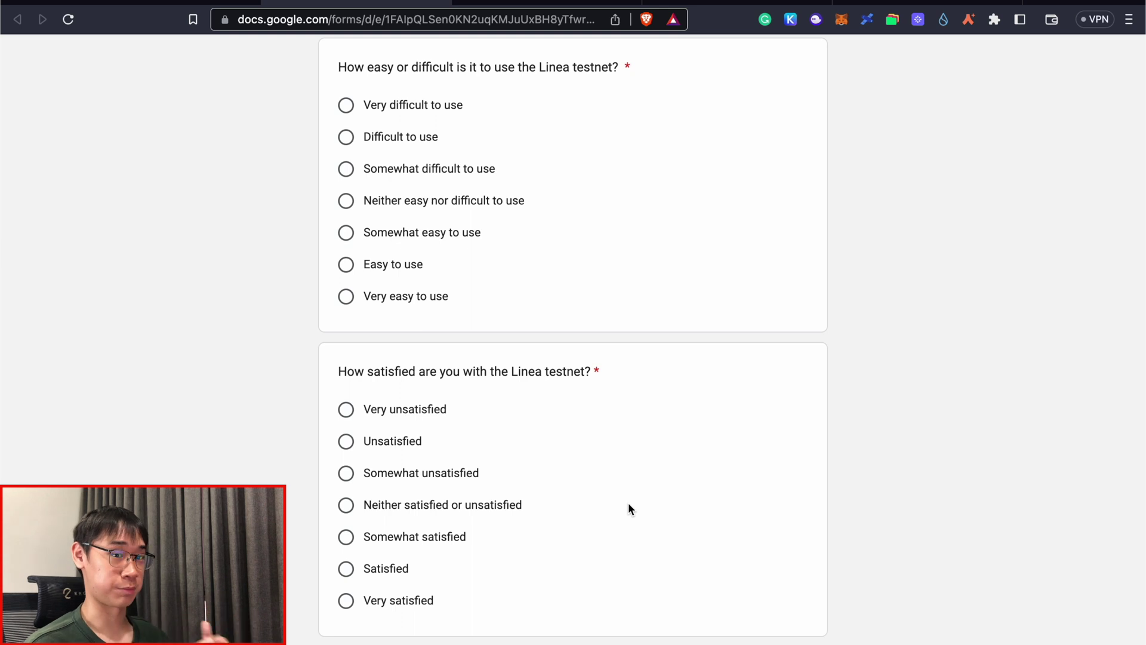
pyautogui.scroll(-10, 603, 462)
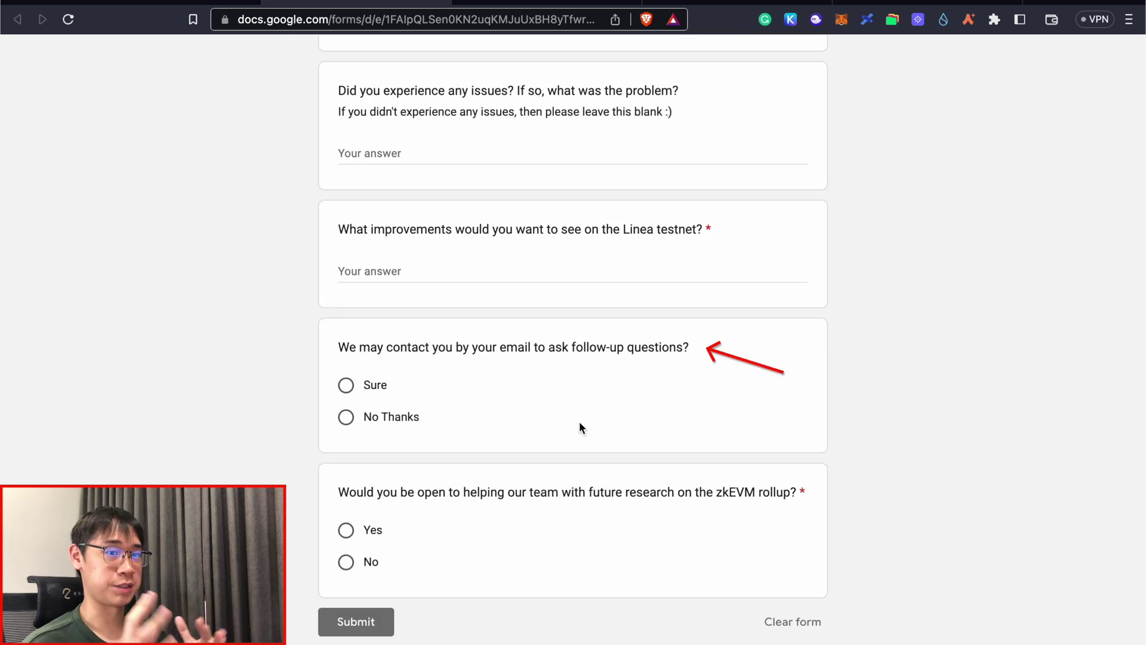